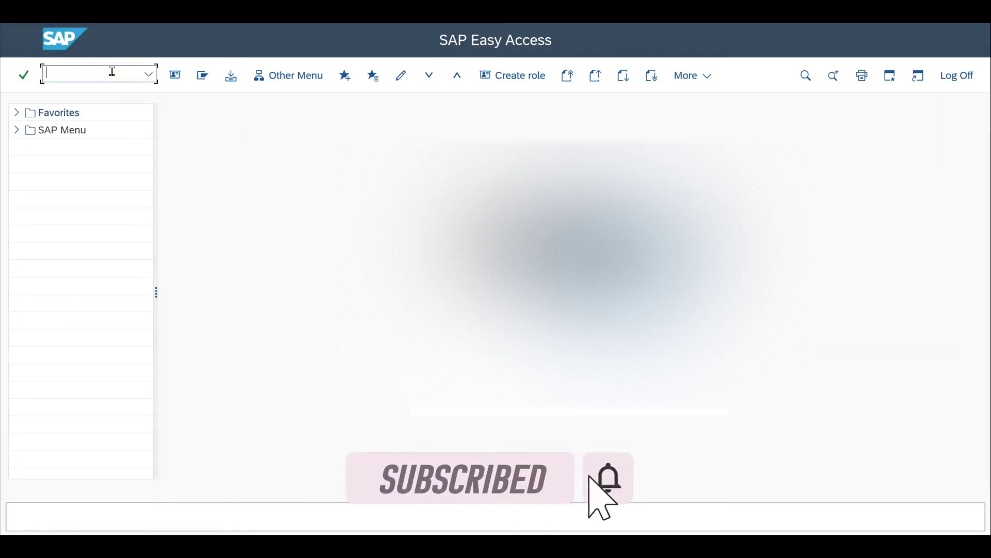
Go to Role Maintenance with transaction PFCG
text(pfcg)
key(Return)
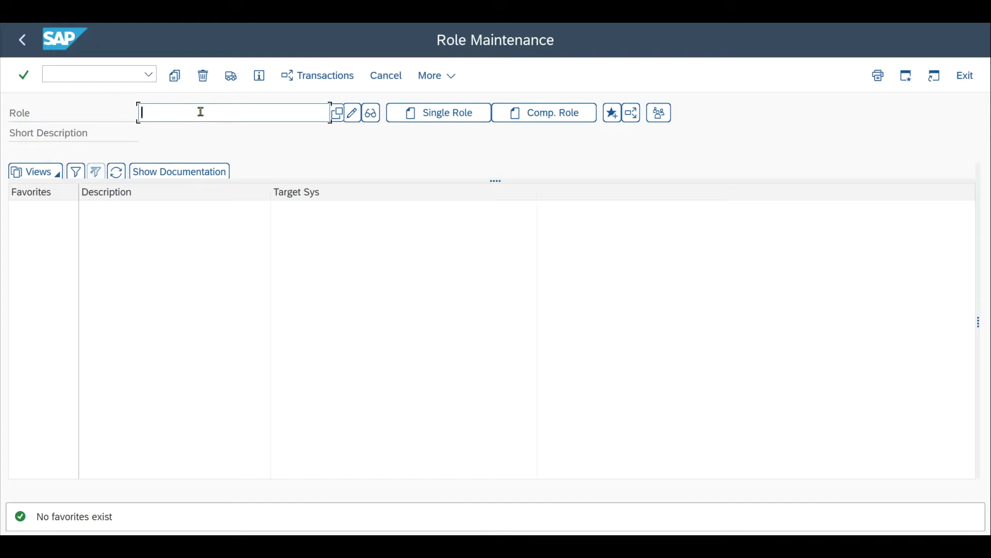
Enter ZBUSINESSPARTNERROLE1 as the role name and try to create it as a single role
text(Z)
text(BUSINESSPART)
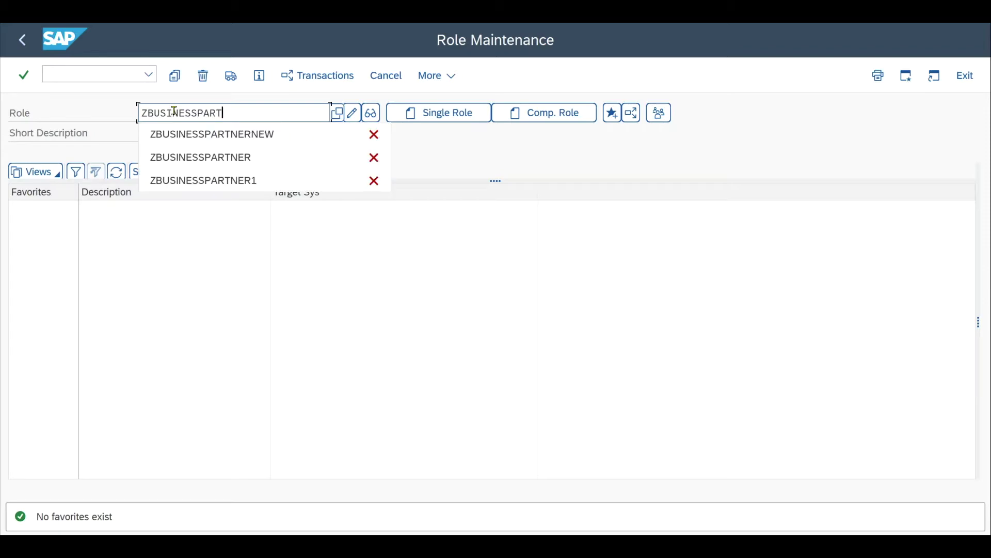
text(NERROLE1)
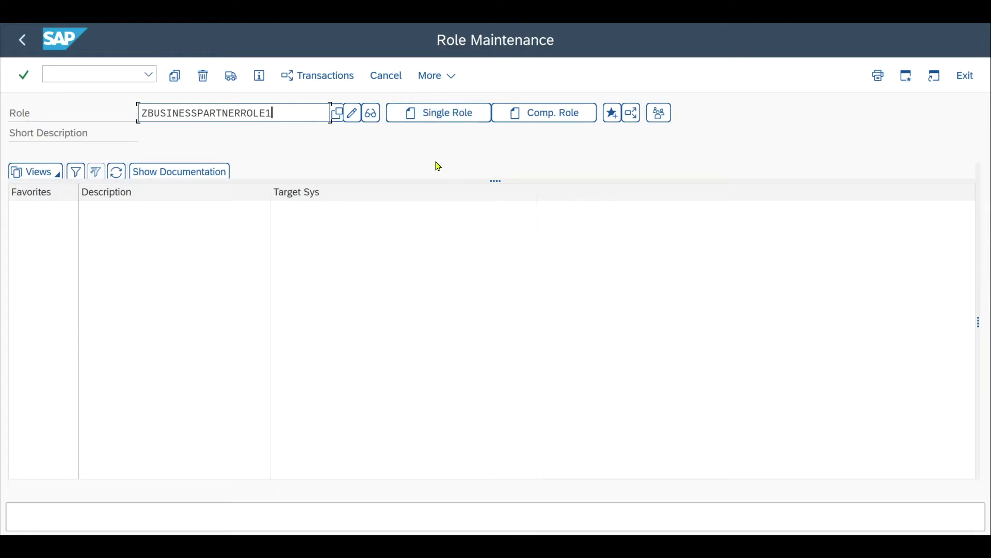
click(434, 112)
click(447, 80)
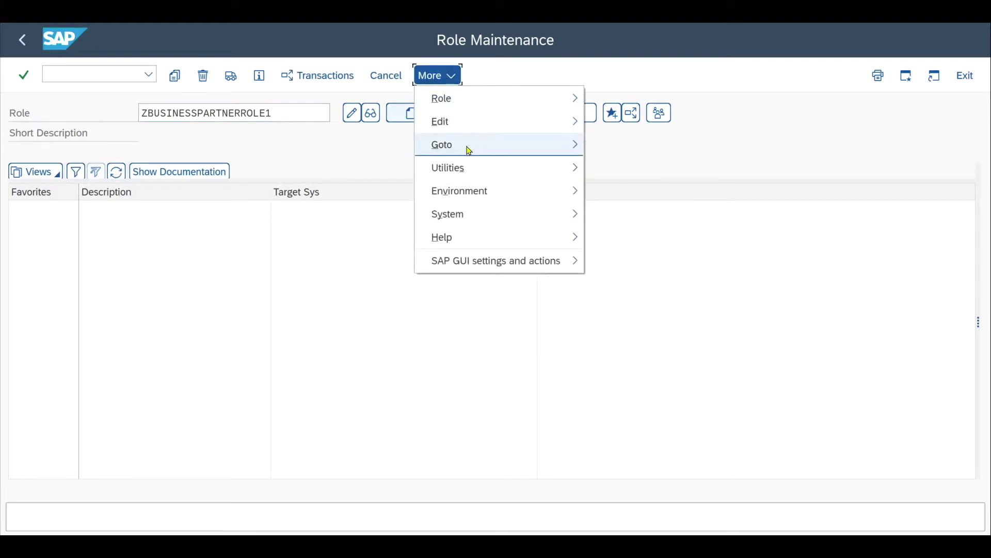
mouse_move(488, 149)
click(617, 147)
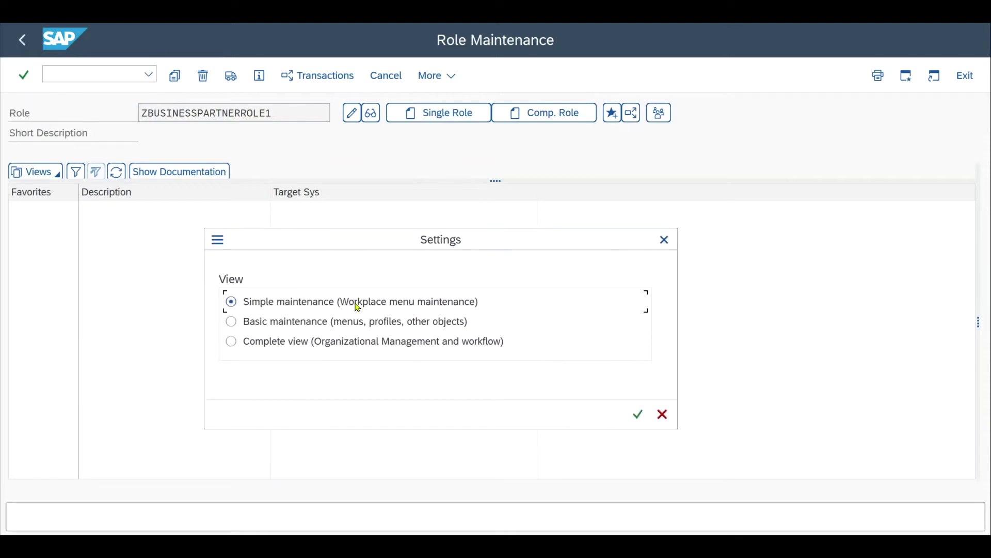
key(Return)
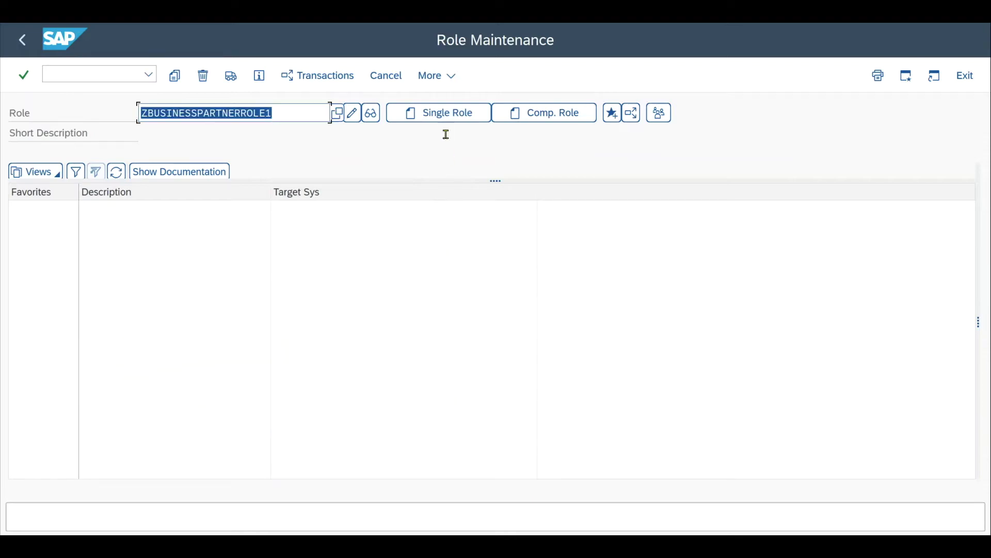
Create the single role with description 'This is a role to display business partners', then go to Menu
click(427, 114)
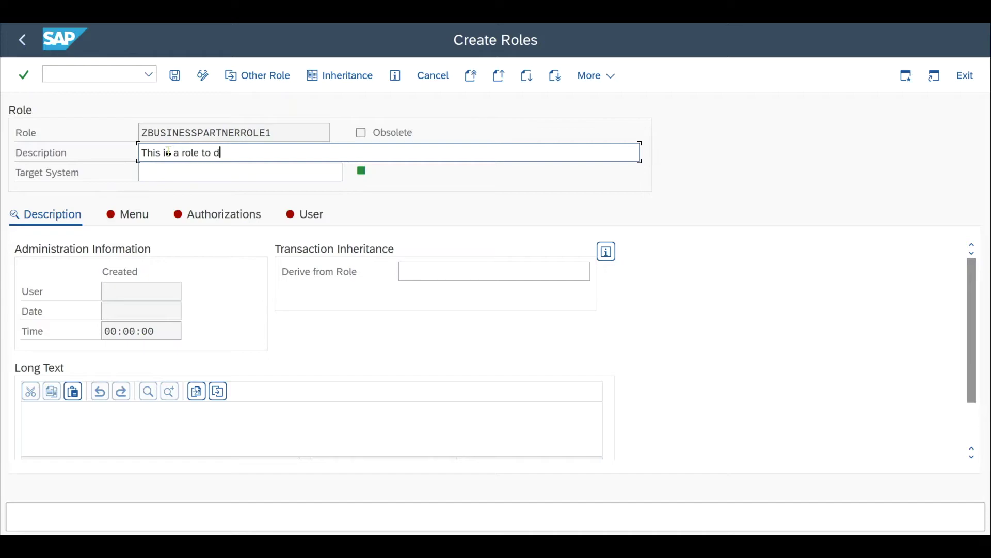
text(This is a role to display business partners)
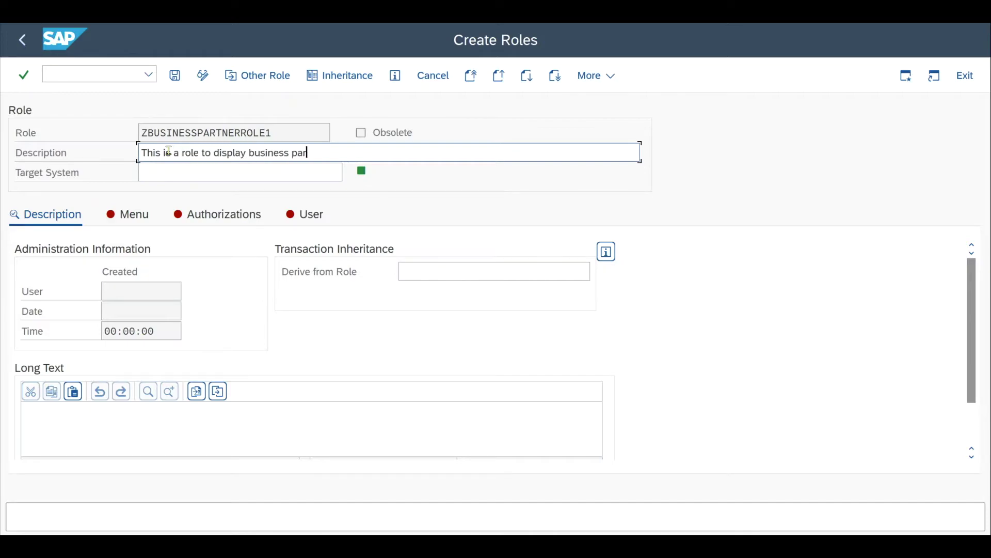
click(81, 408)
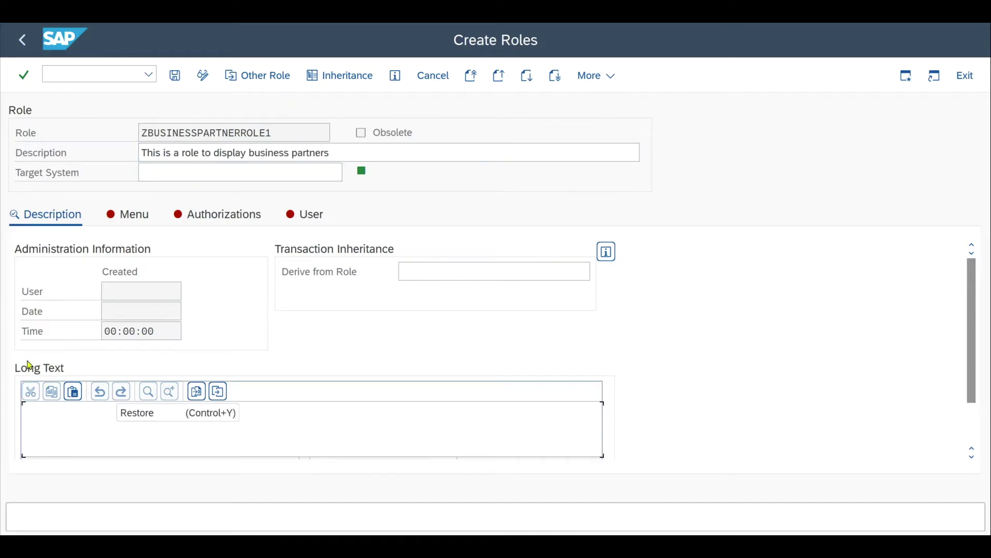
click(421, 275)
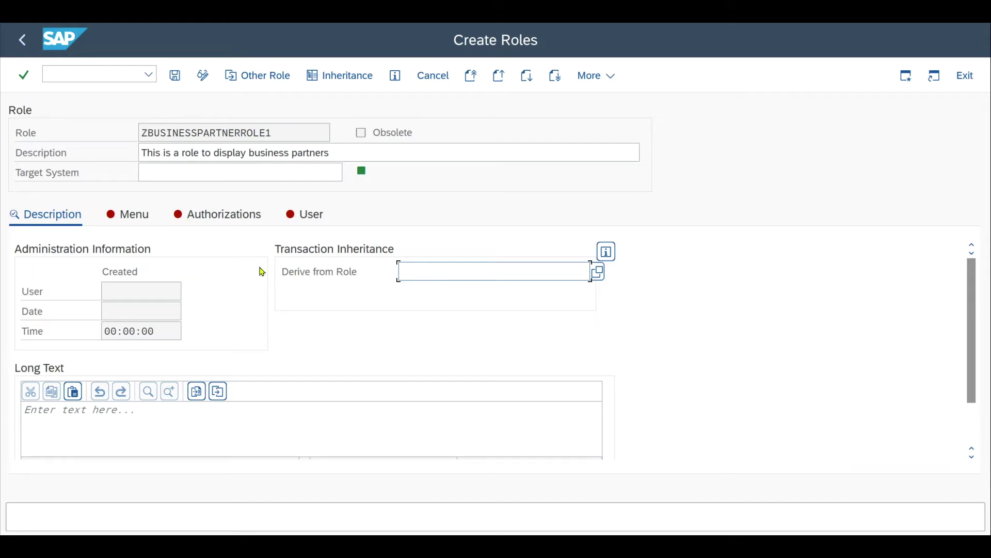
click(130, 214)
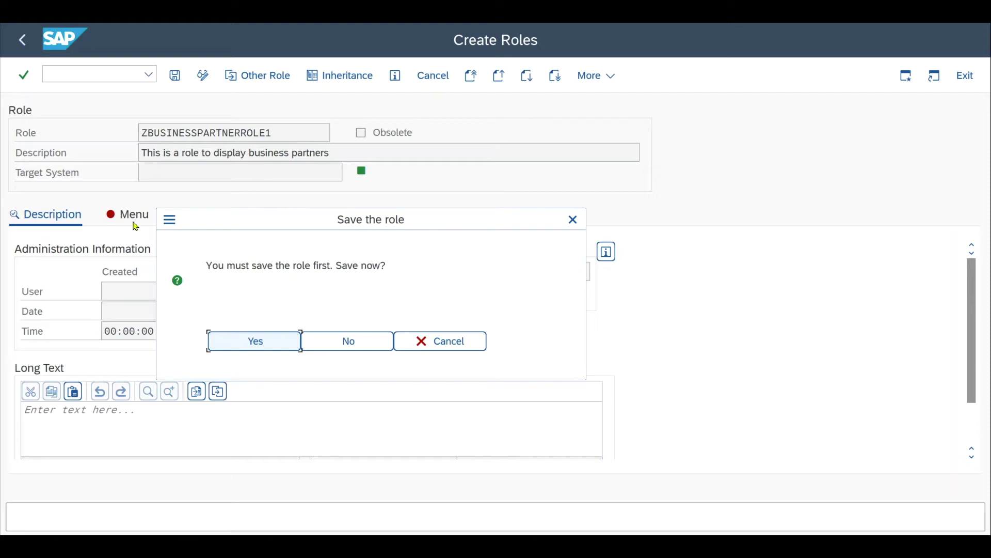
Confirm saving role ZBUSINESSPARTNERROLE1 to reach its empty Role Menu
click(255, 341)
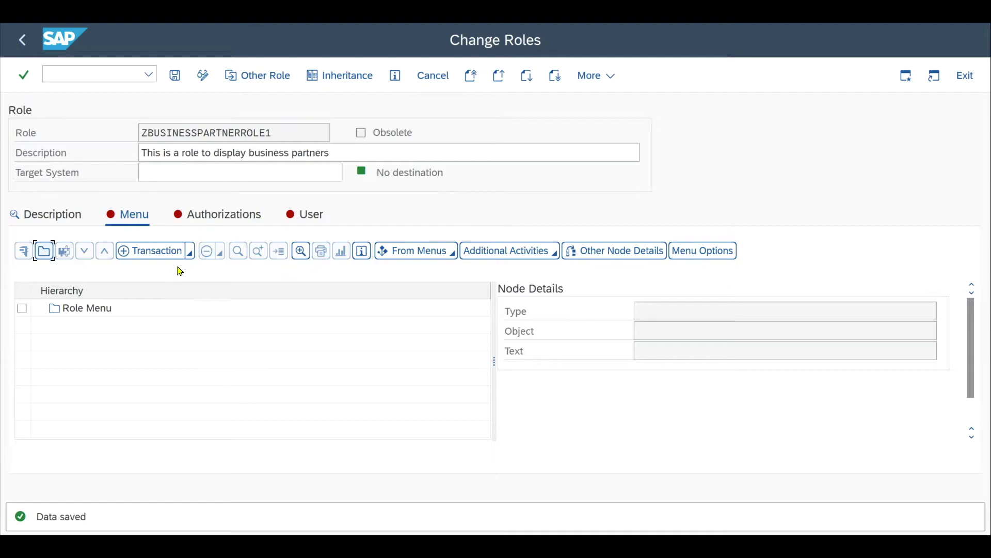
Enter transaction codes BP, XK01, XK02, XK03, XD01, XD02 and XD03 and assign them to the menu
click(160, 253)
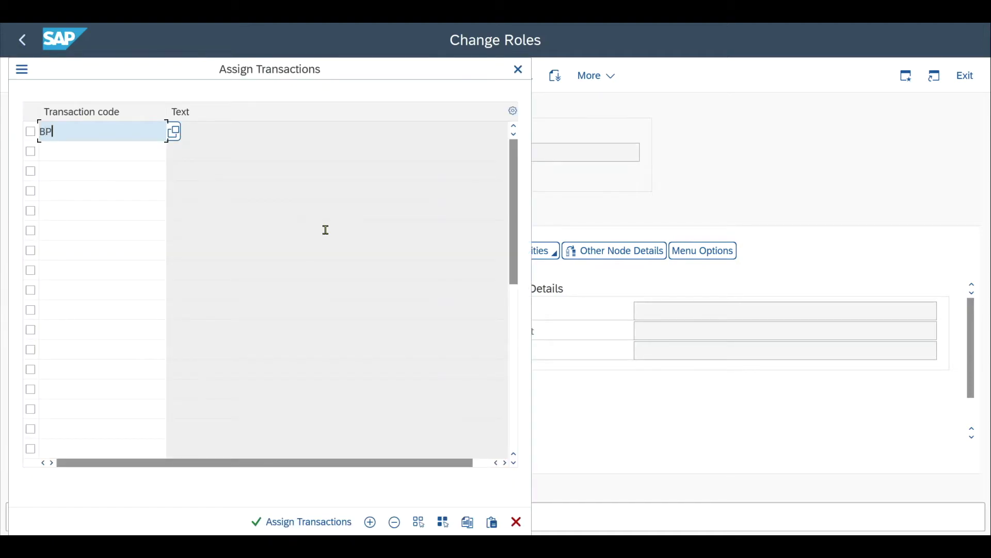
key(Down)
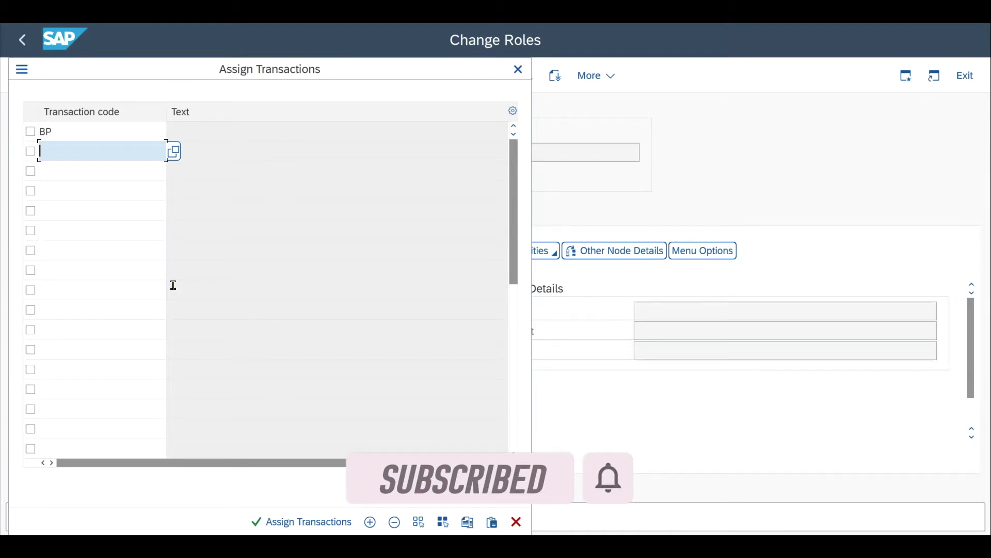
text(XK01)
click(116, 170)
text(XK0)
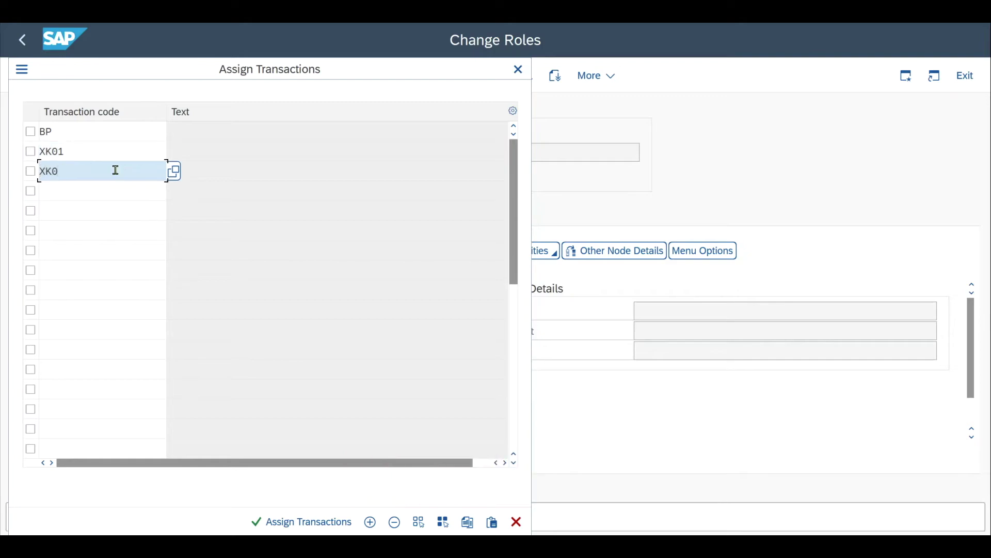
text(2)
key(Tab)
text(XK03)
key(Tab)
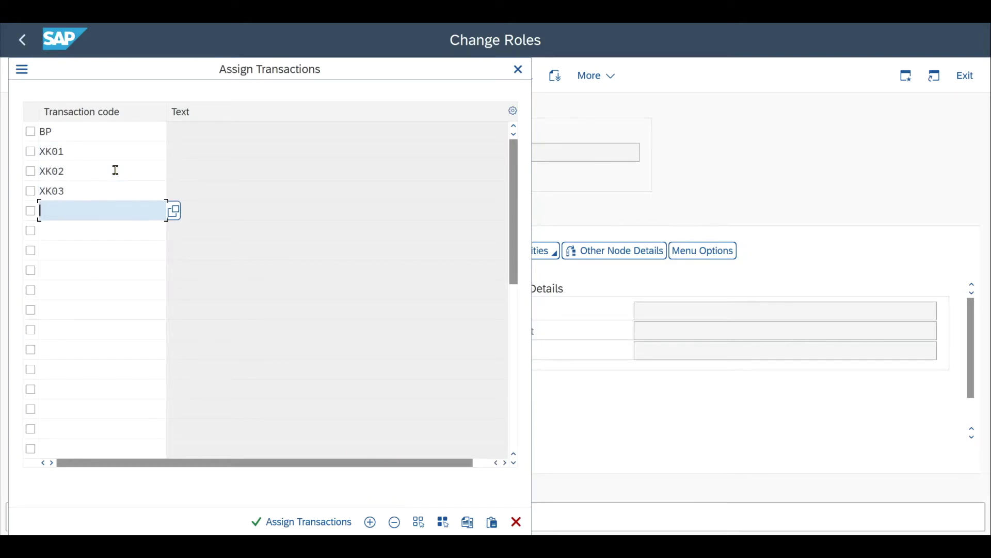
text(XD01)
key(Tab)
text(XD02)
key(Tab)
text(X)
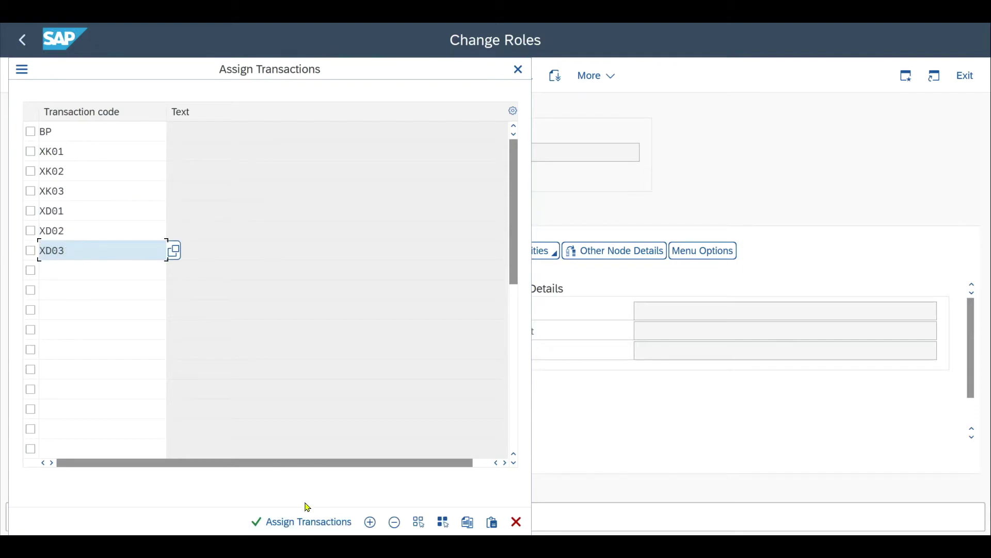
click(304, 523)
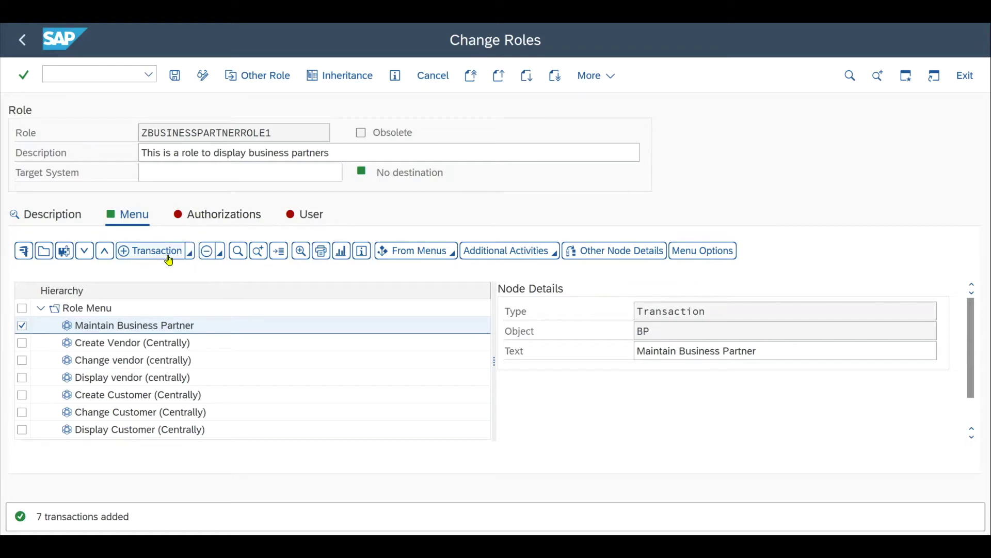
Look over the other menu entry types in the Transaction dropdown, then dismiss it unchanged
click(193, 254)
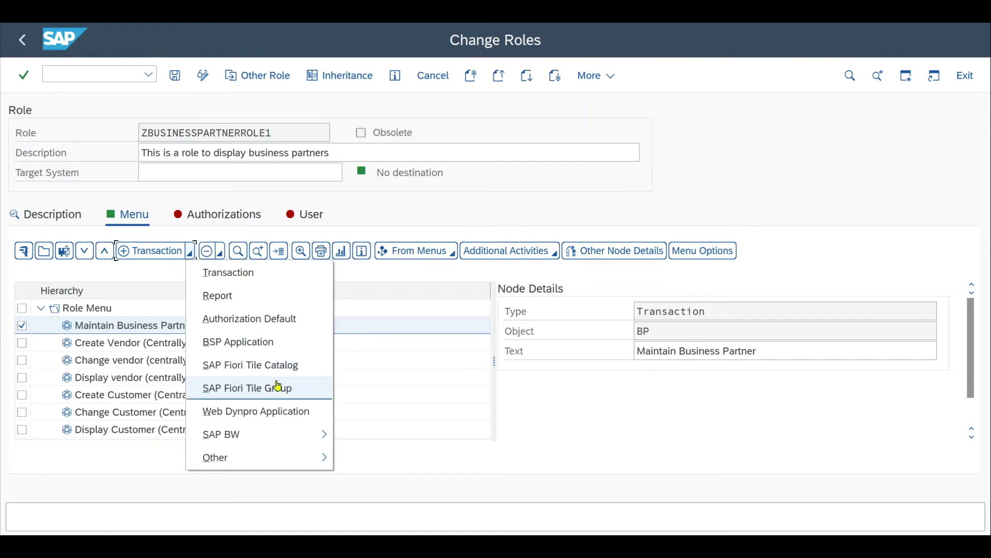
key(Escape)
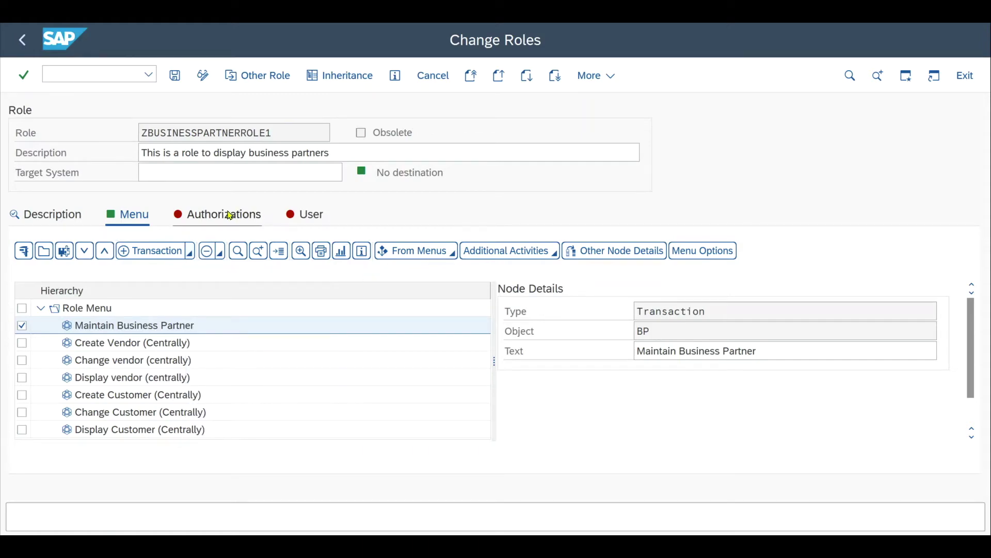
Propose profile name T-D6210149 on the Authorizations tab and start changing the authorization data
click(238, 229)
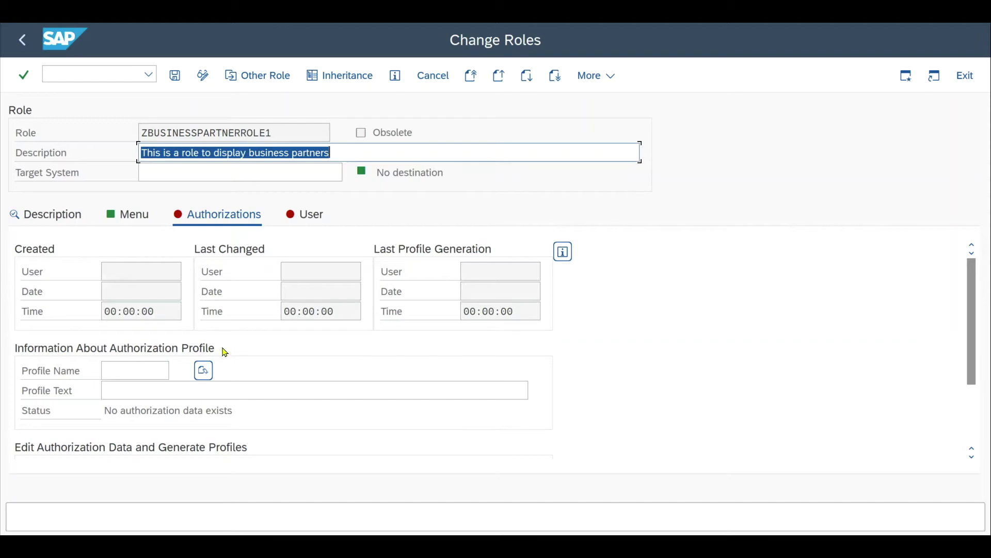
click(204, 371)
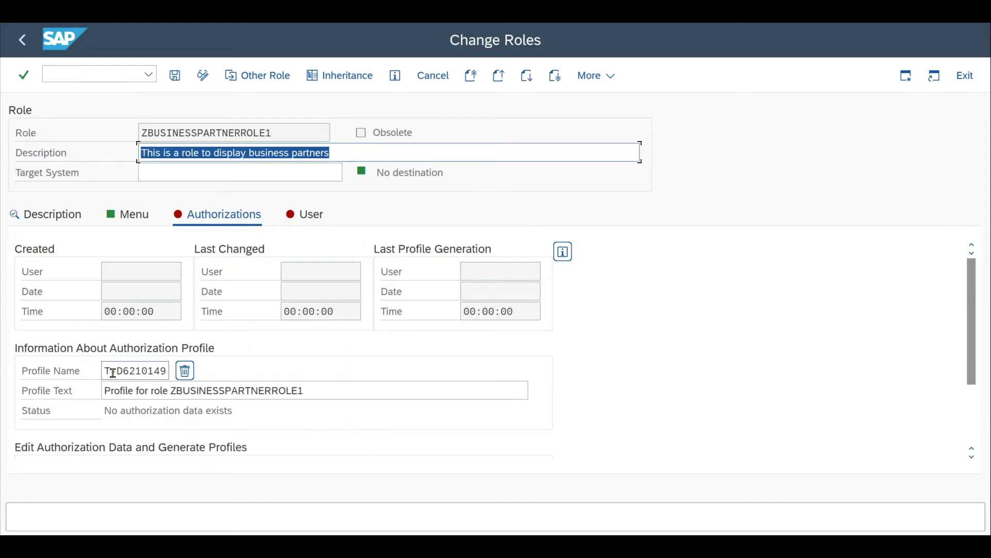
drag(972, 345, 979, 389)
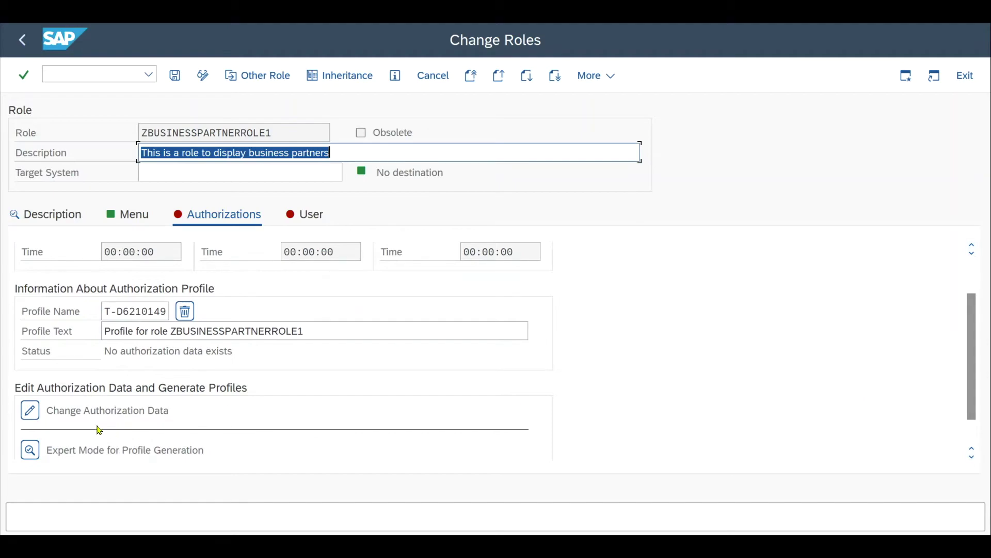
click(31, 411)
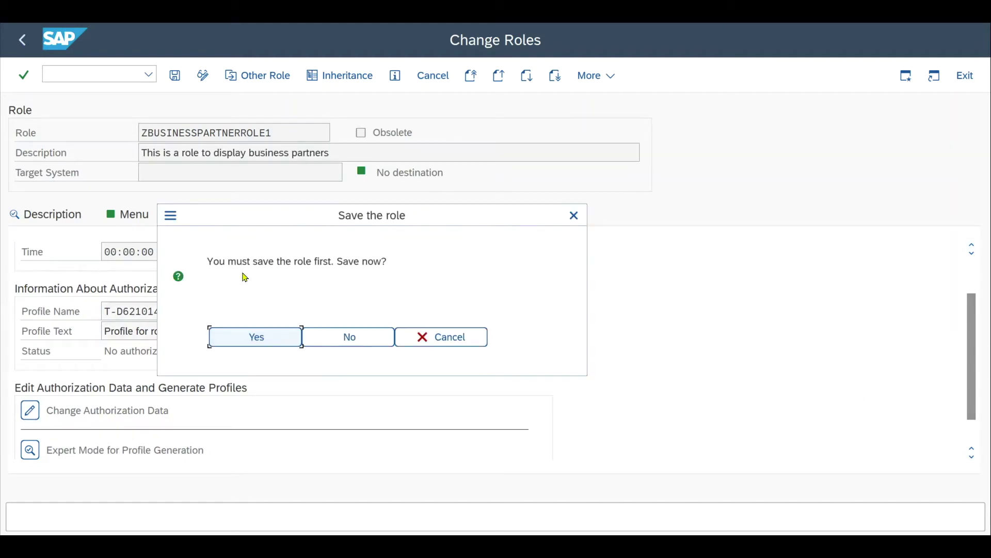
Save the role, dismiss the profile generator note, and select the Company Code org level field
click(263, 340)
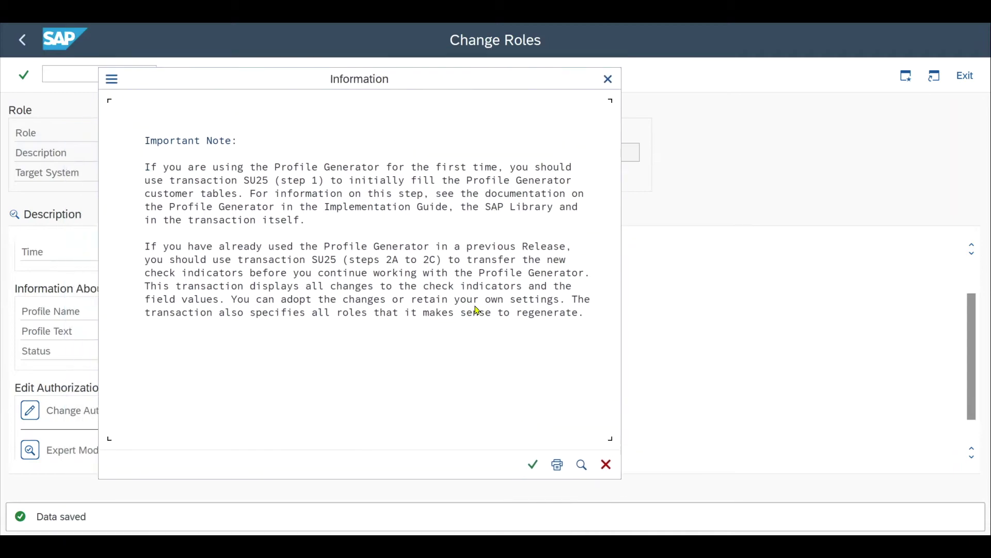
click(536, 468)
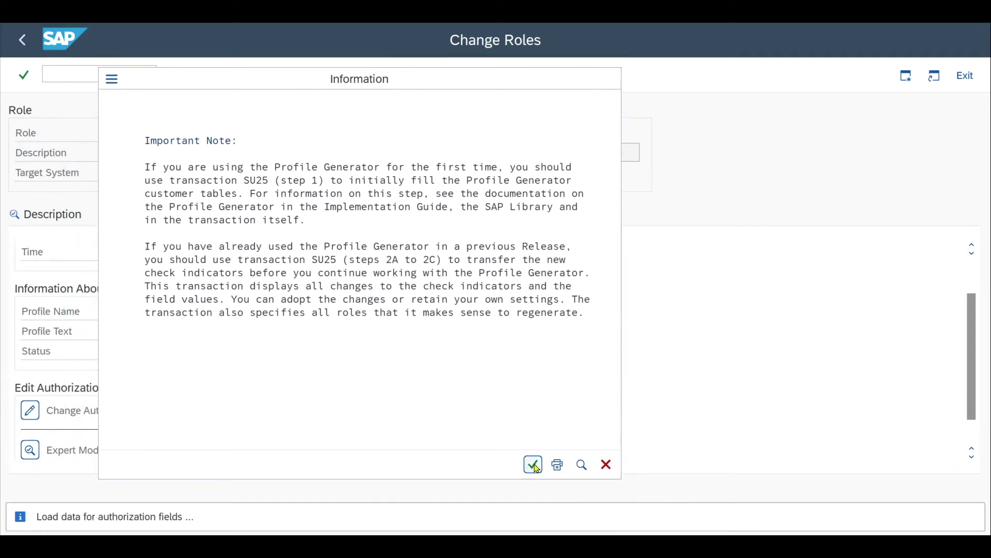
click(376, 107)
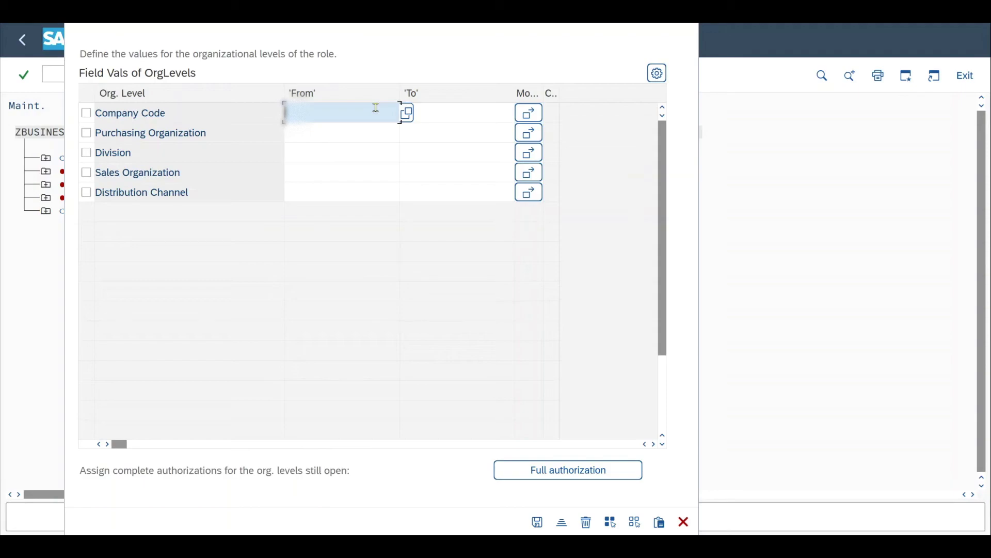
Save org levels: company code 1002, Purchasing Org 0001, Division 00, Sales Org 0001, Channel 01
text(1002)
key(Return)
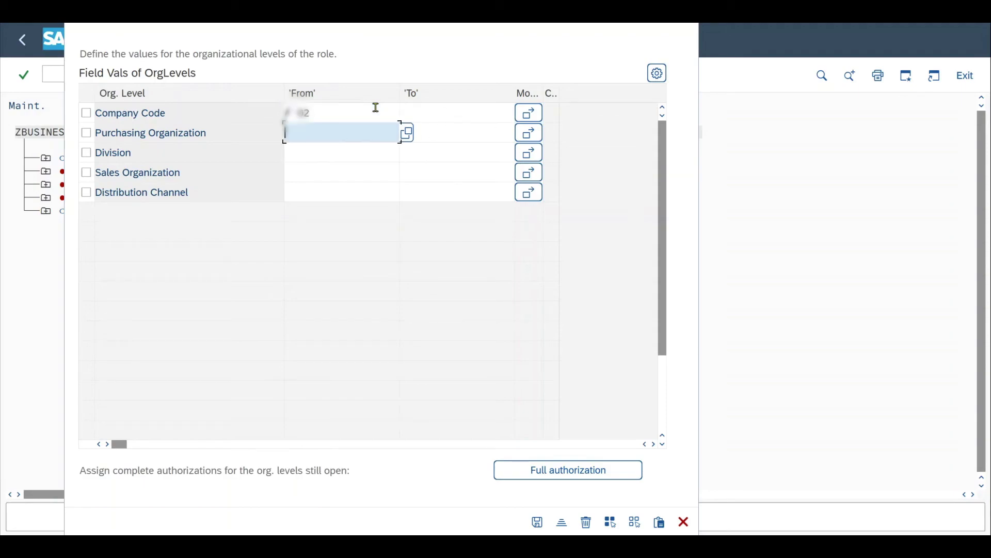
text(0001)
key(Return)
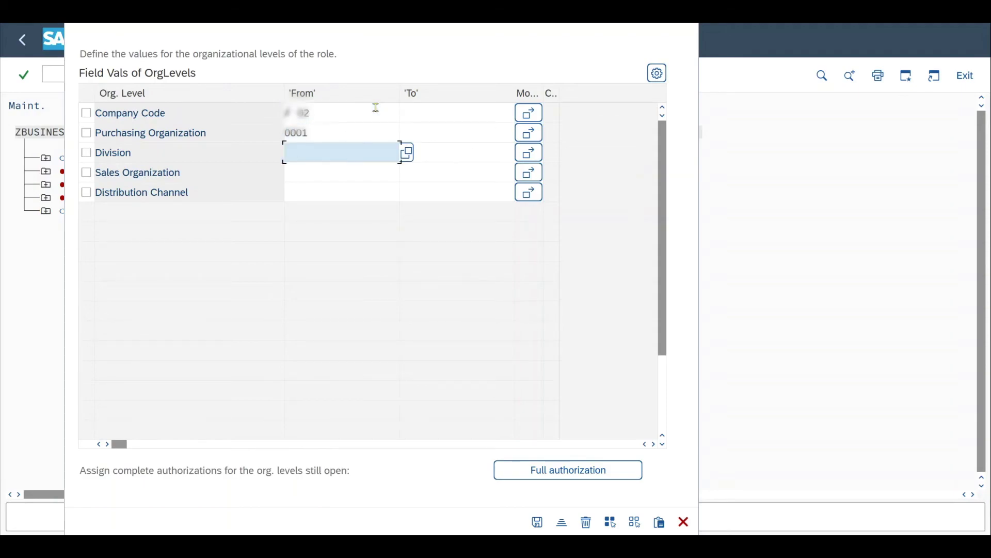
text(00)
key(Return)
text(0001)
key(Return)
text(01)
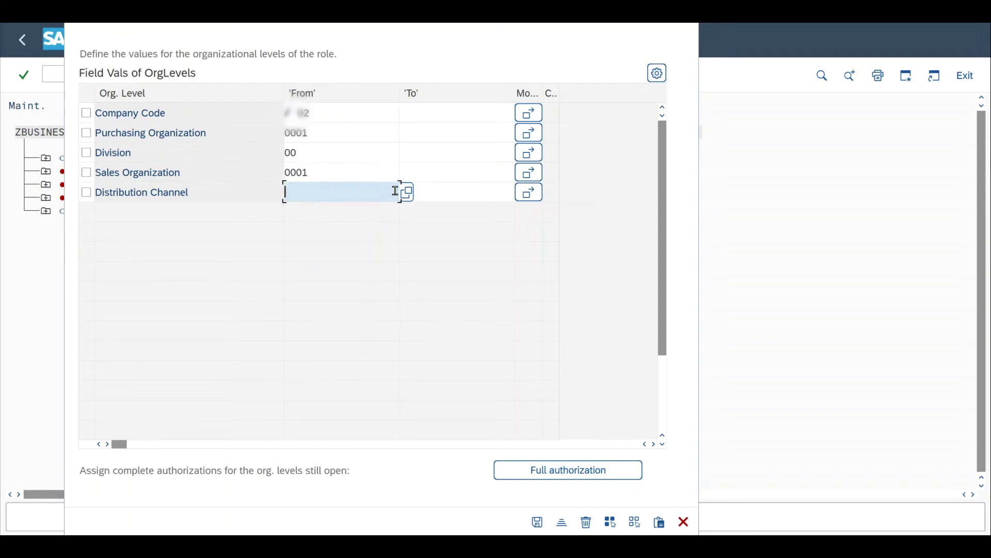
key(Return)
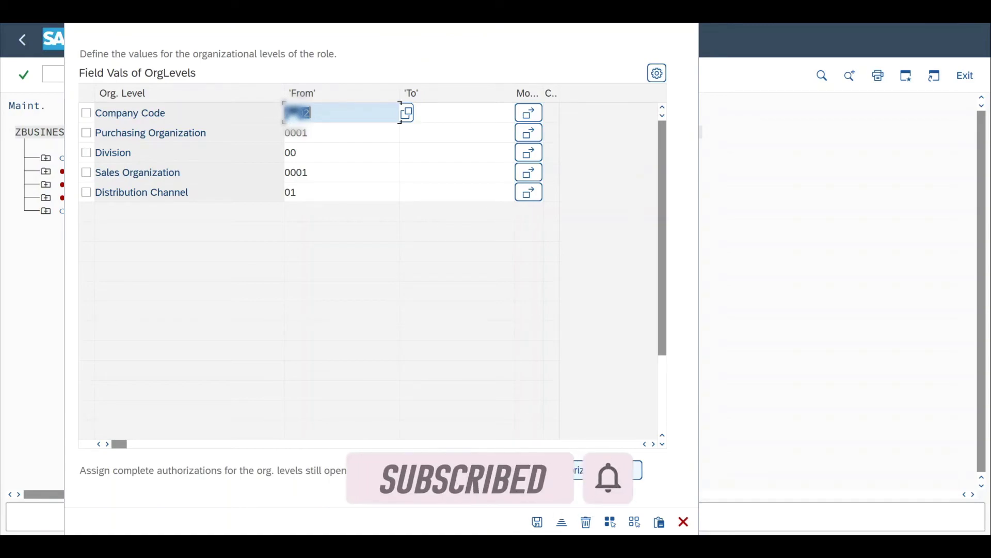
click(539, 523)
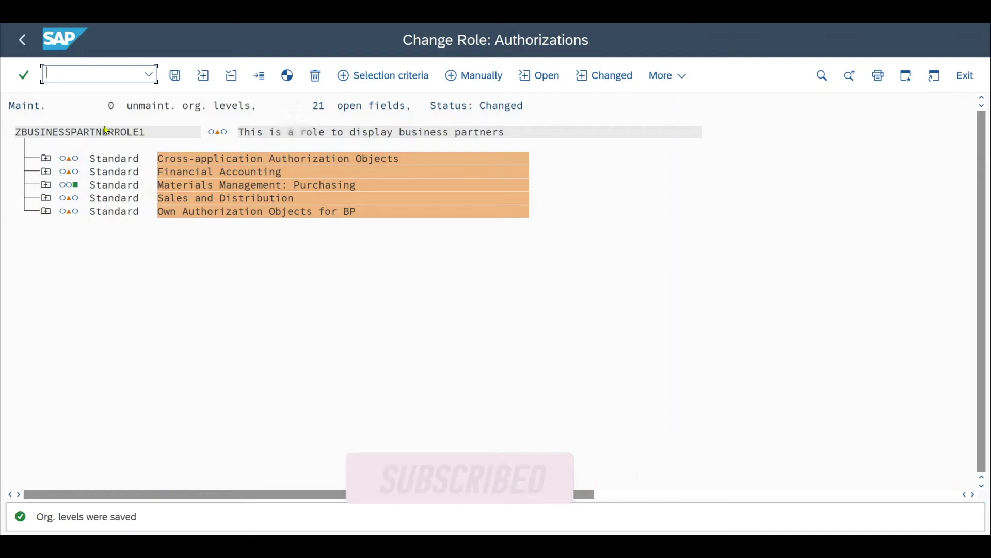
Expand Cross-application Authorization Objects and briefly open Business Partner: Authorization Types
click(52, 133)
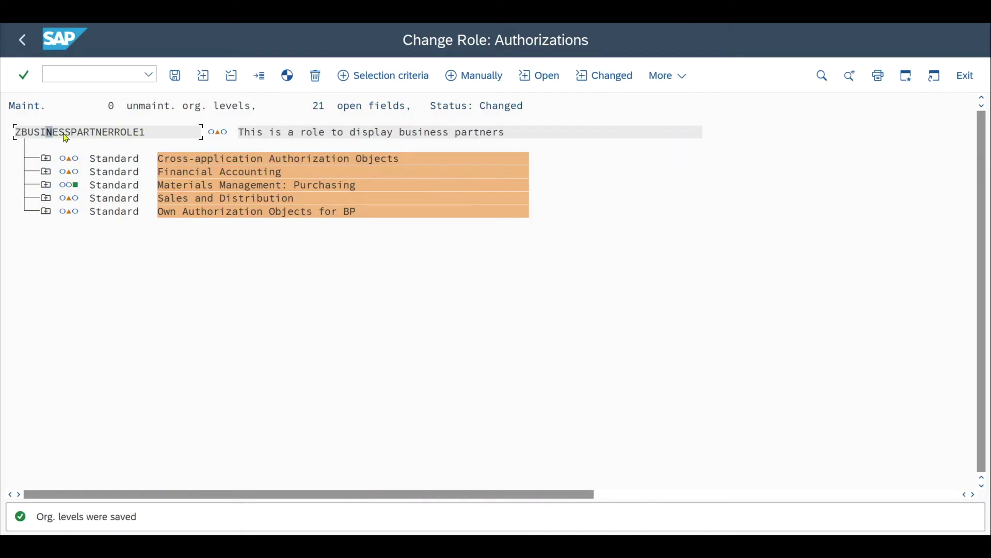
click(154, 132)
click(46, 160)
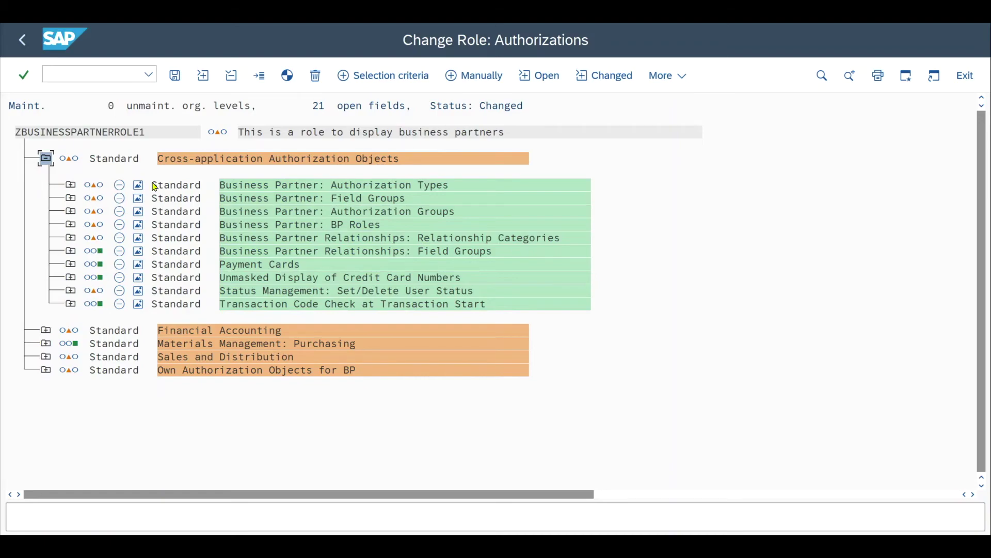
click(70, 185)
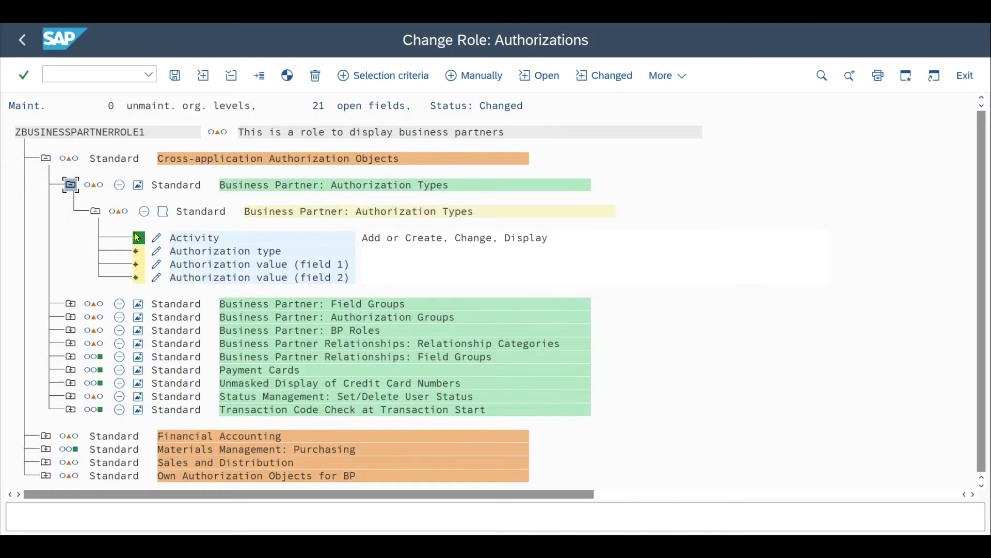
click(71, 184)
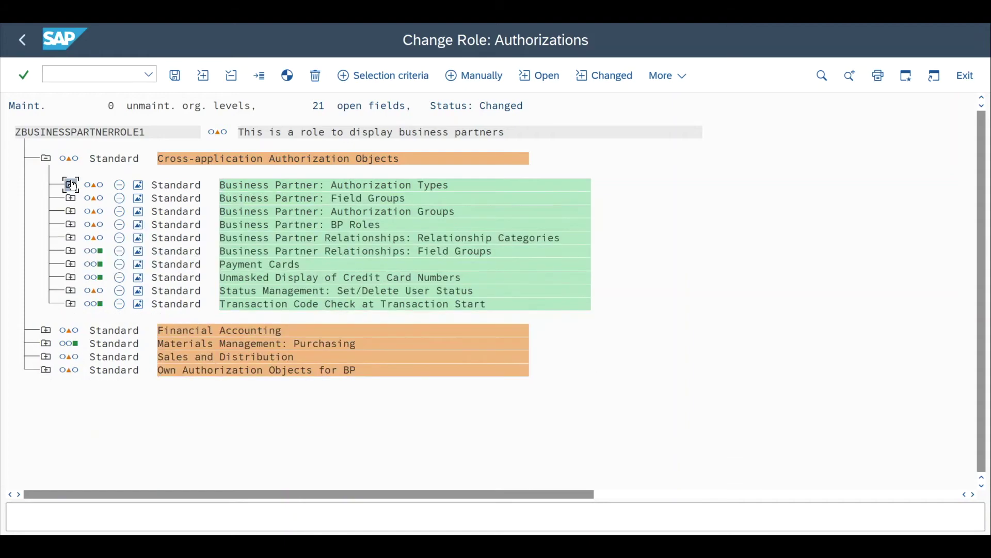
Give the Customer: Central Data Activity field full authorization under Financial Accounting
click(46, 331)
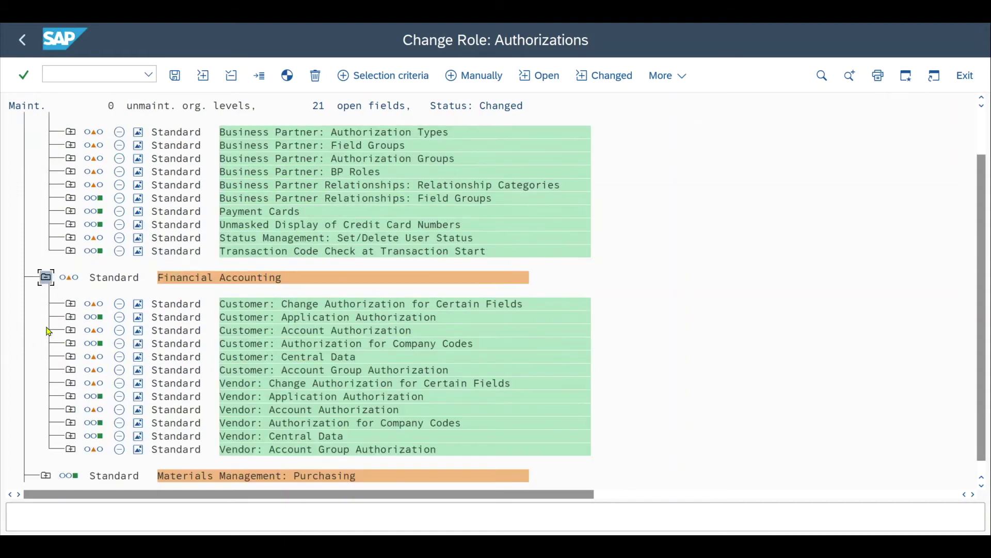
scroll(217, 305, down, 1)
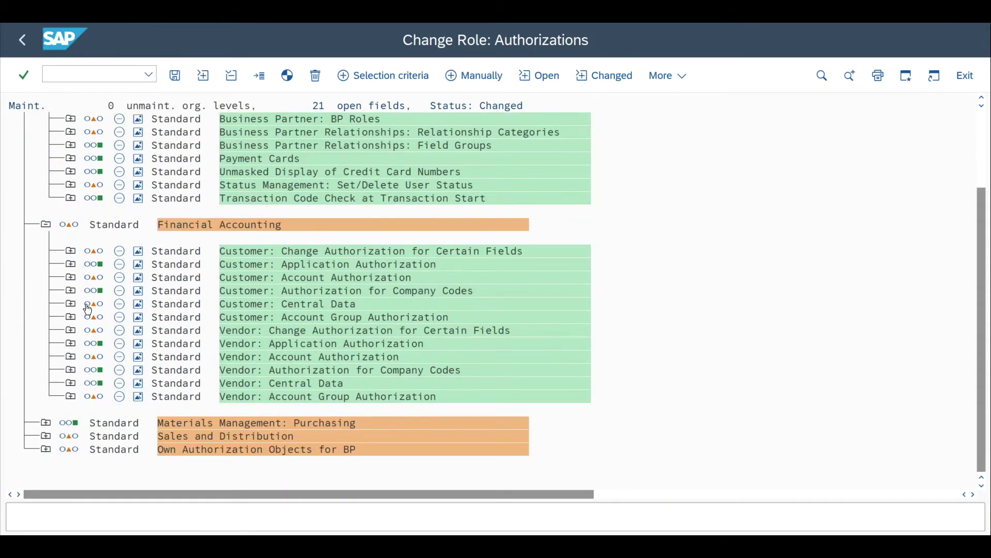
click(71, 303)
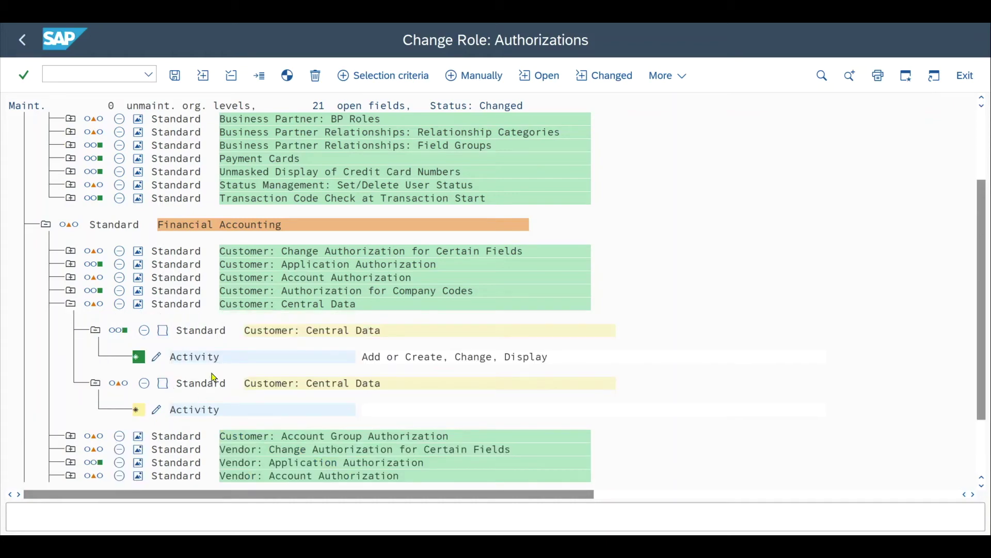
click(157, 410)
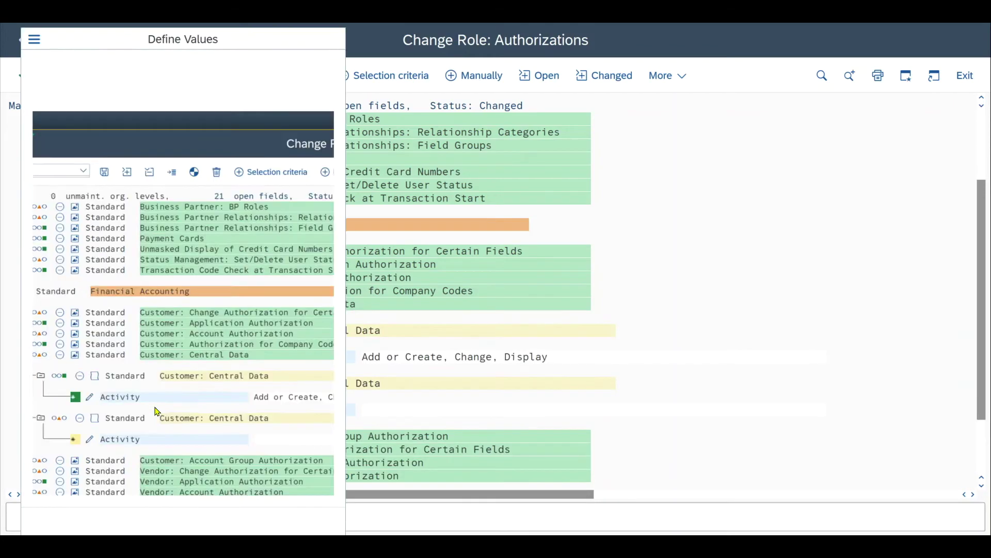
click(191, 123)
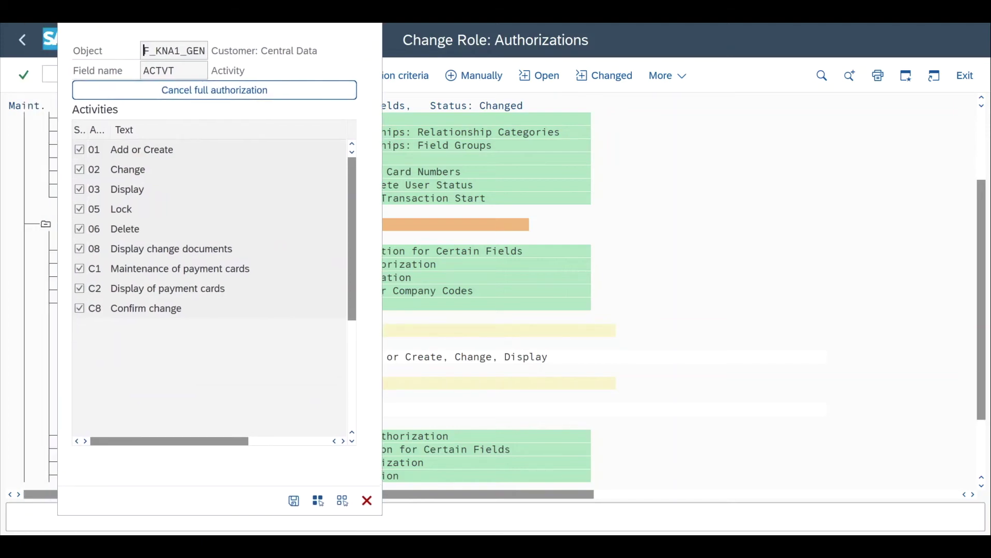
key(Return)
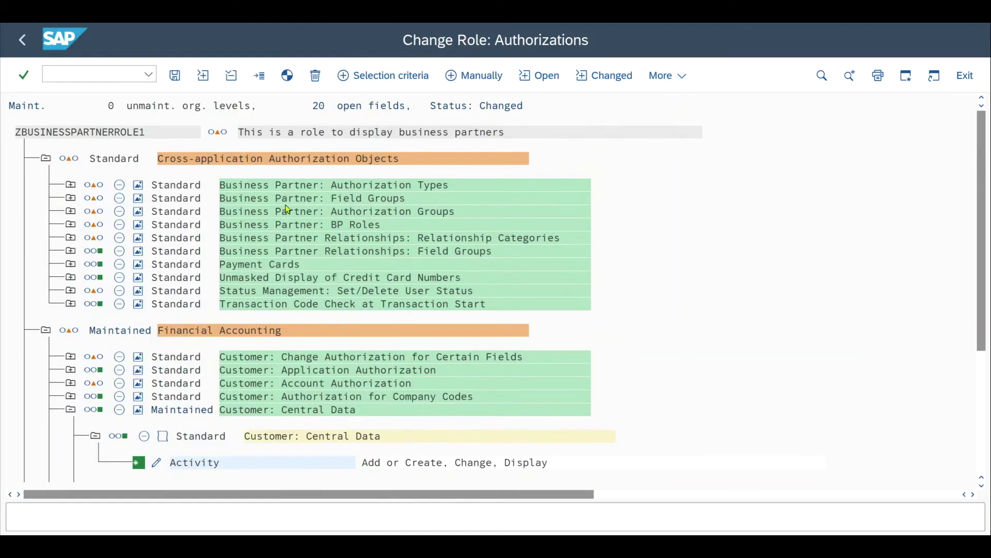
Fill all remaining open fields in the role with full authorization
click(221, 134)
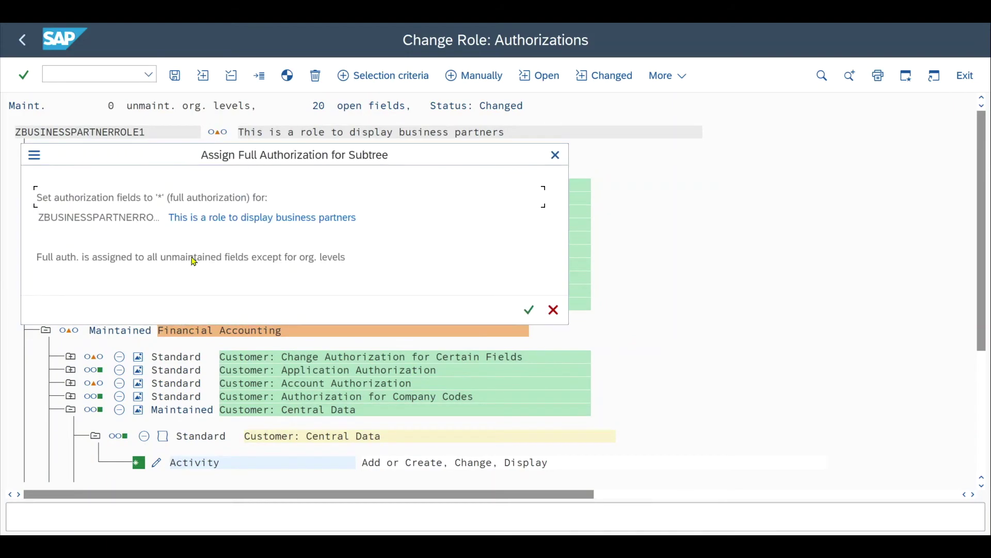
click(529, 308)
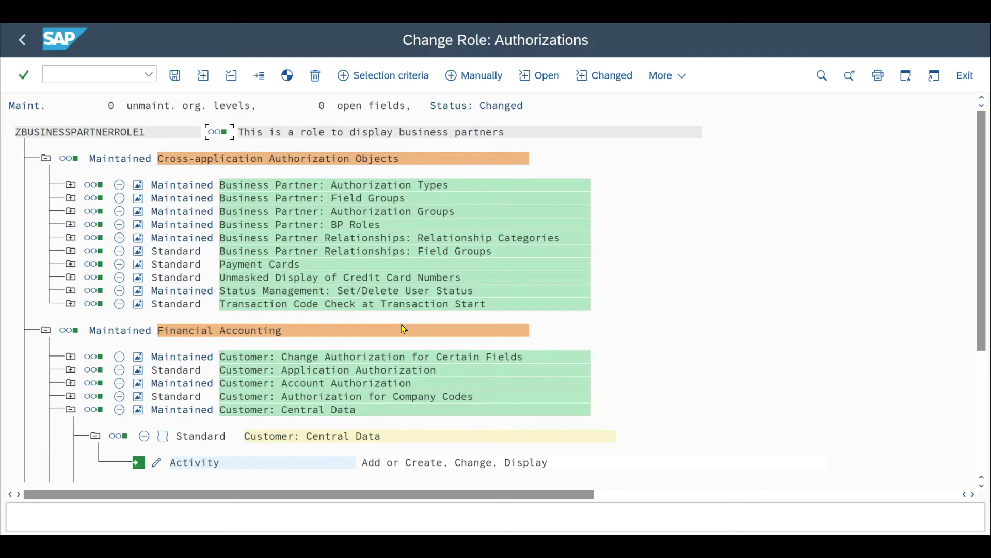
click(474, 77)
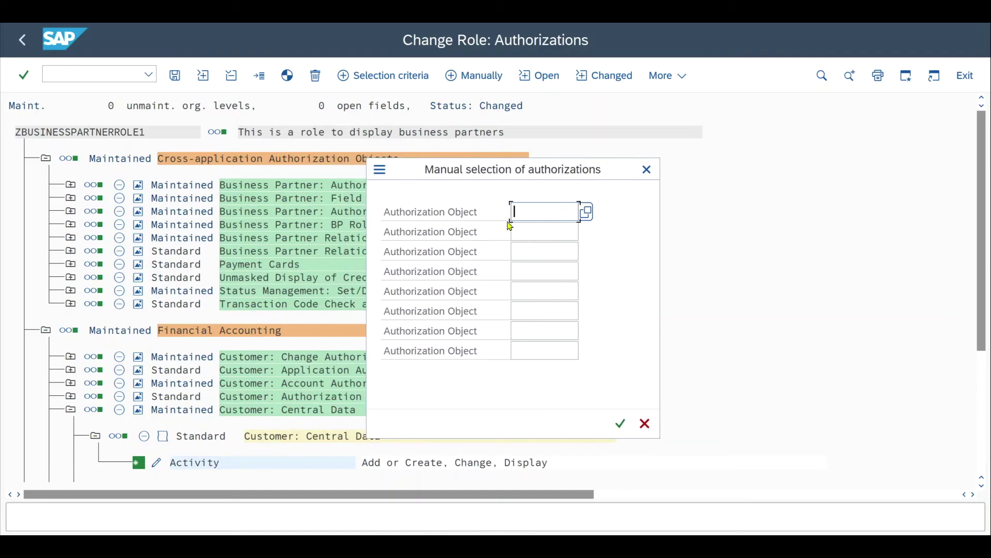
Dismiss the manual selection without adding objects and turn on technical names for the authorization tree
click(646, 170)
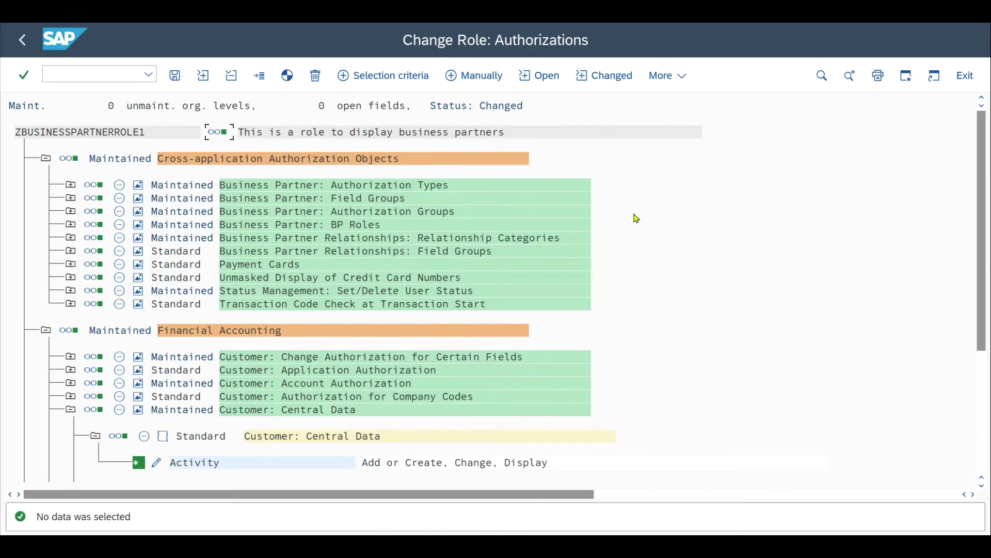
click(668, 78)
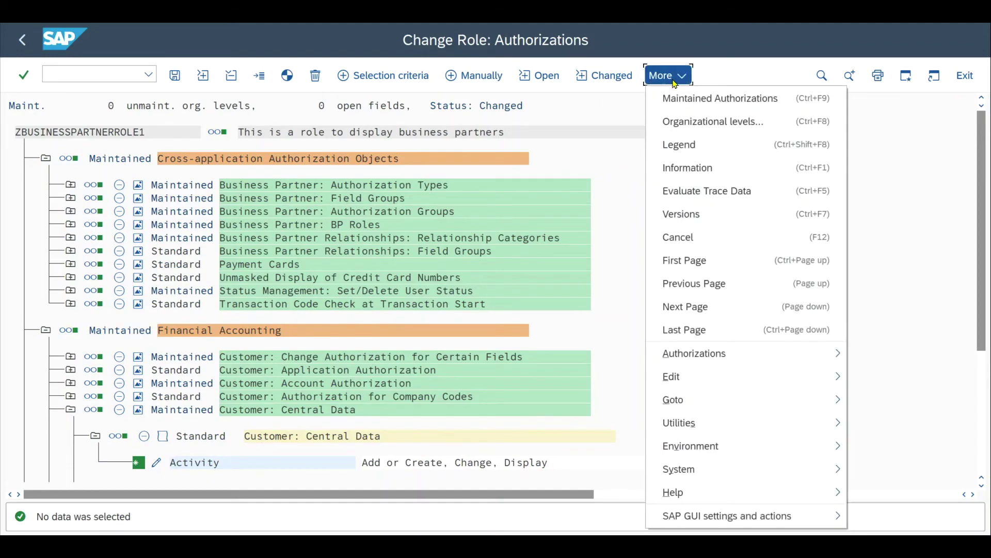
mouse_move(694, 424)
click(583, 383)
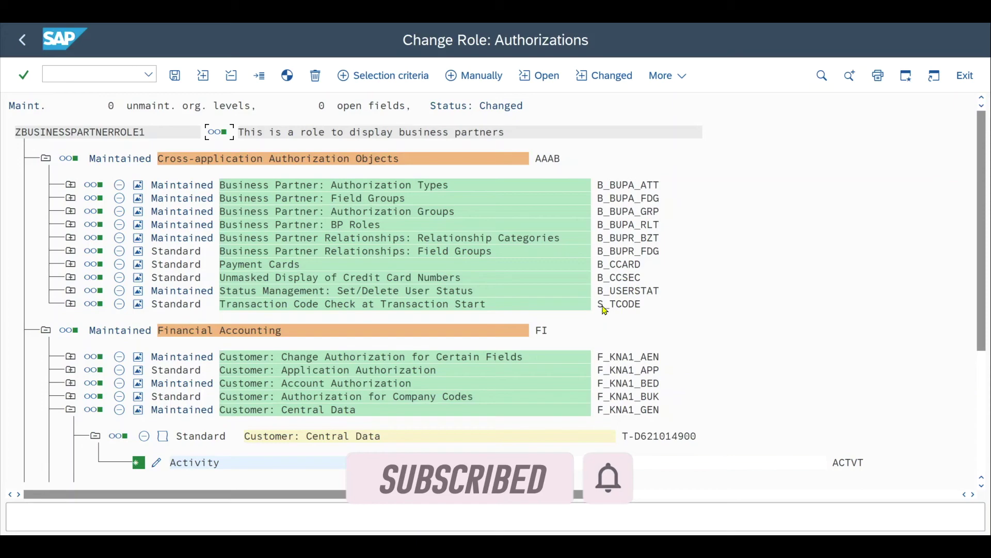
click(260, 75)
Generate authorization profile T-D6210149 and go back to the Change Roles overview
click(288, 76)
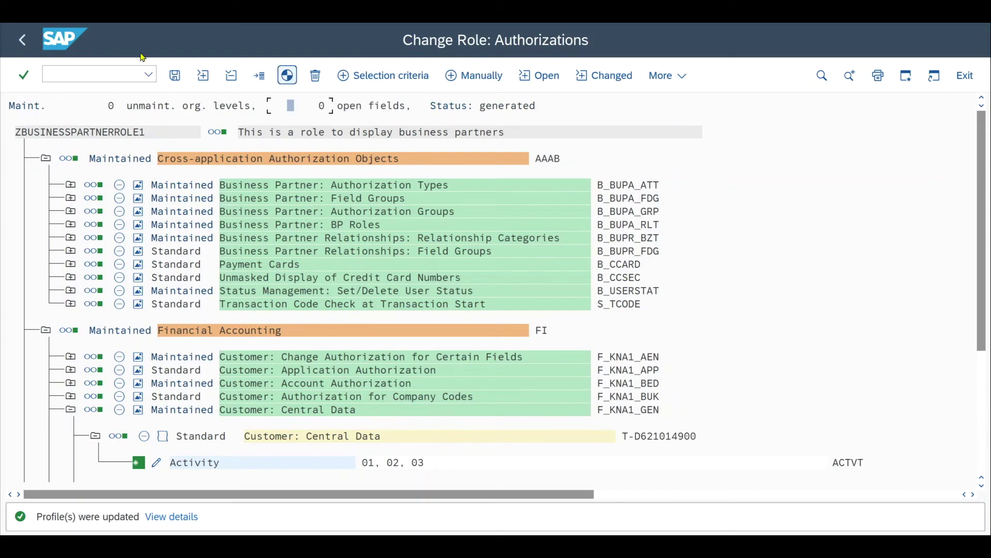
click(26, 44)
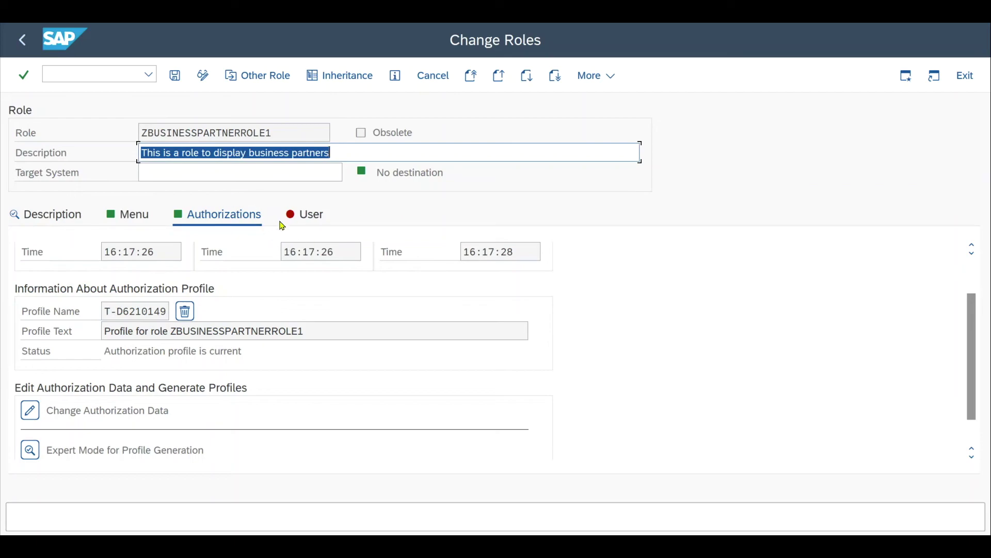
mouse_move(315, 226)
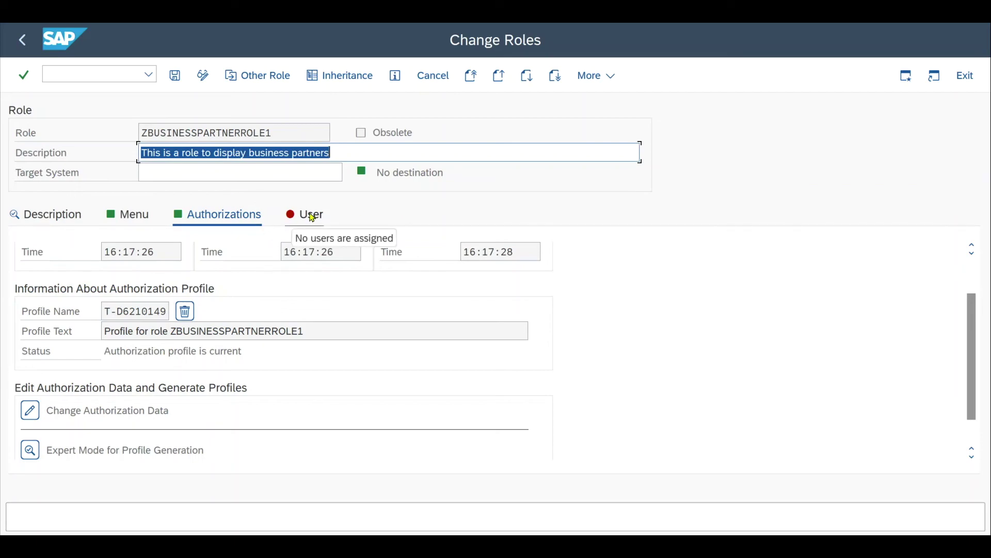
Assign the user on the User tab, valid 01.01.2022 to 01.01.2024, and save the role
click(308, 214)
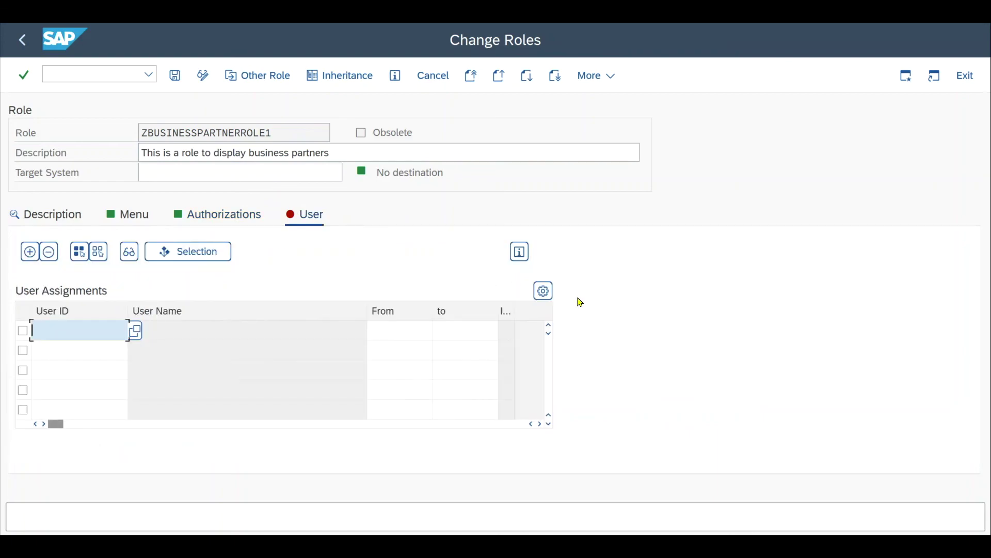
key(Tab)
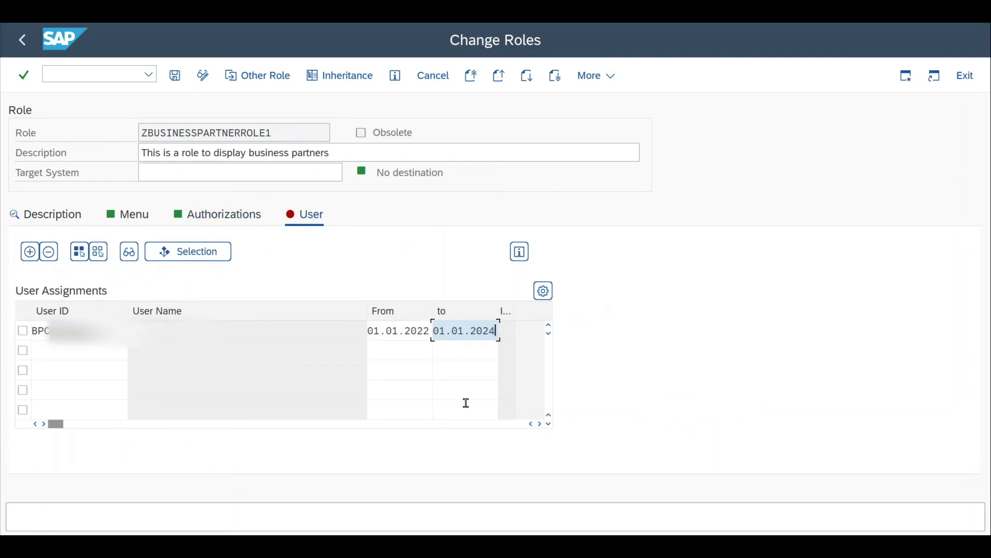
key(Return)
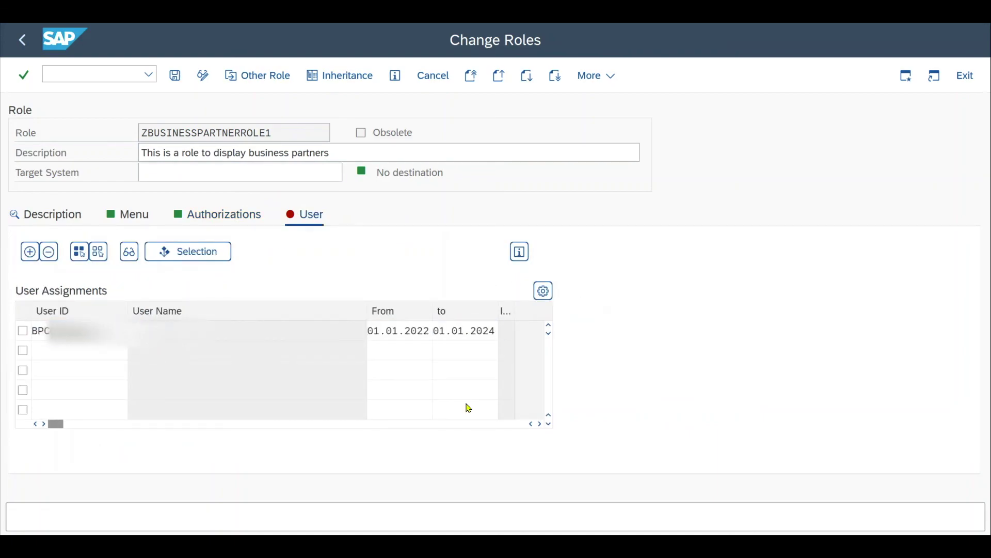
click(175, 76)
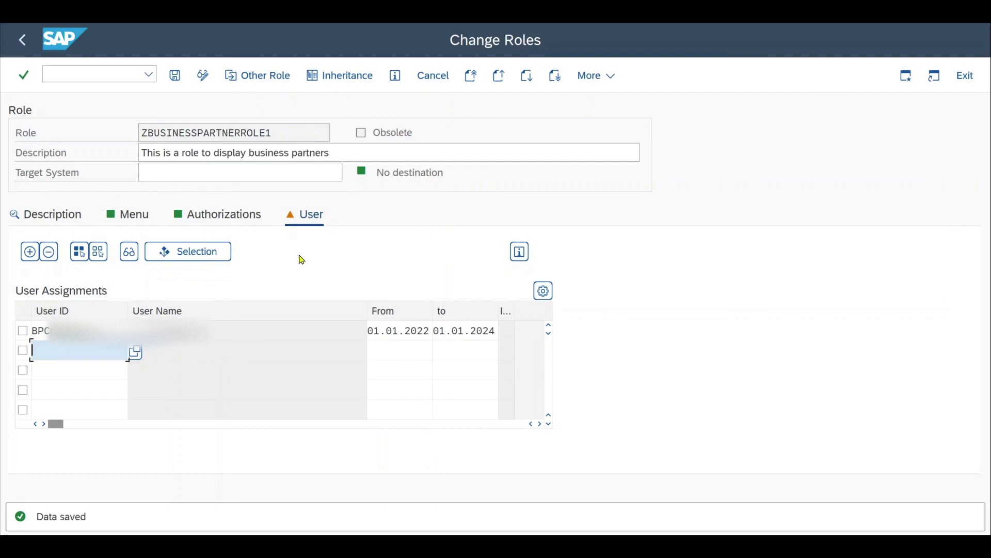
key(Up)
key(ctrl+s)
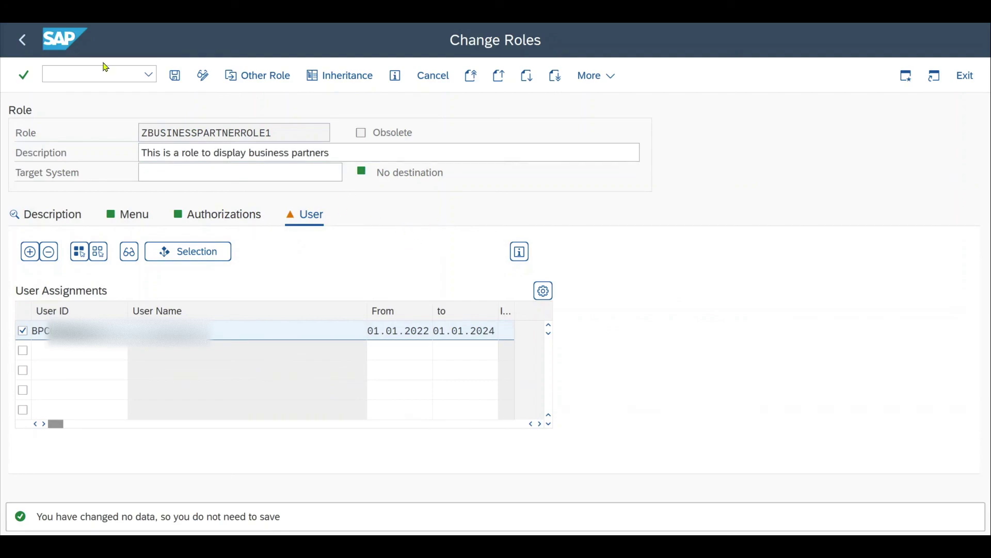
Switch the role maintenance settings to Basic maintenance
click(30, 41)
click(436, 75)
mouse_move(458, 150)
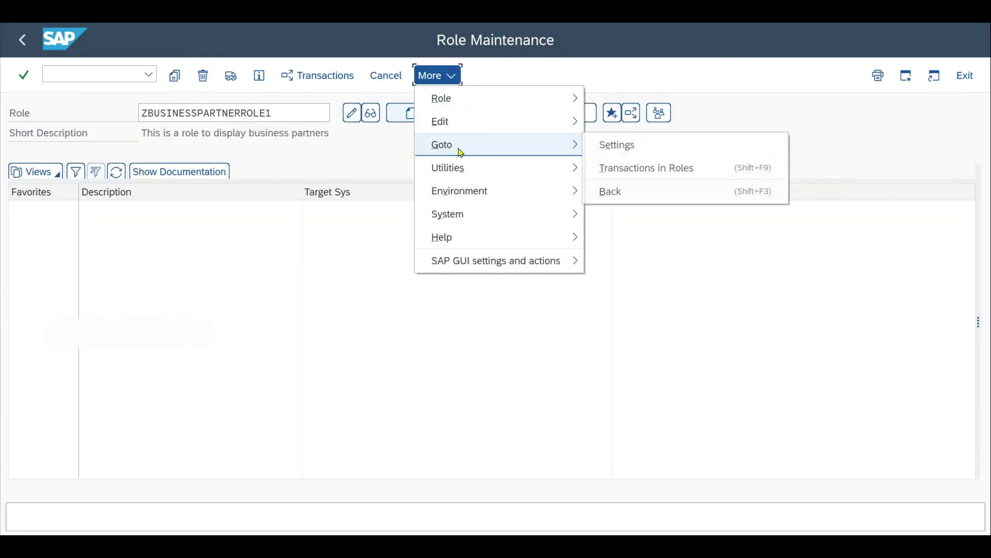
click(605, 151)
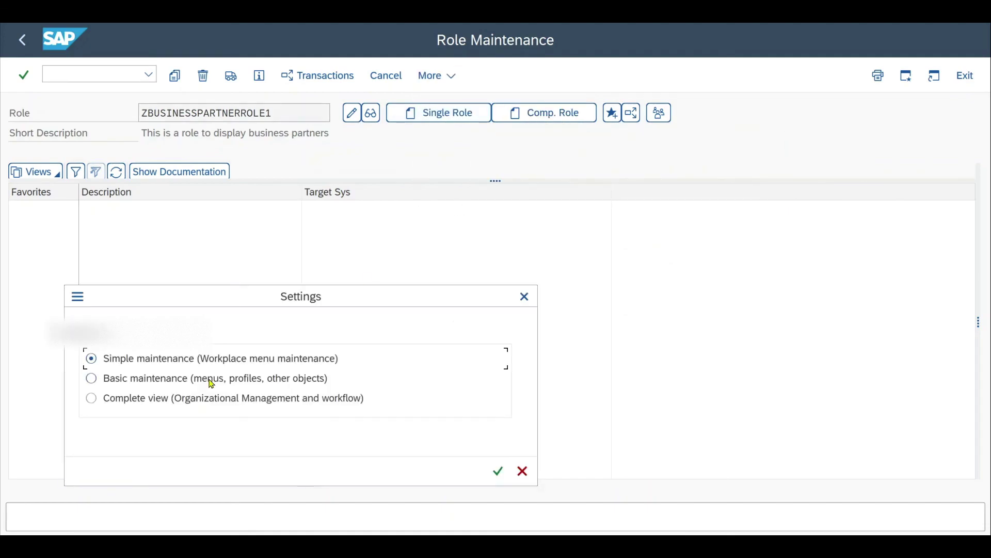
click(212, 384)
click(498, 470)
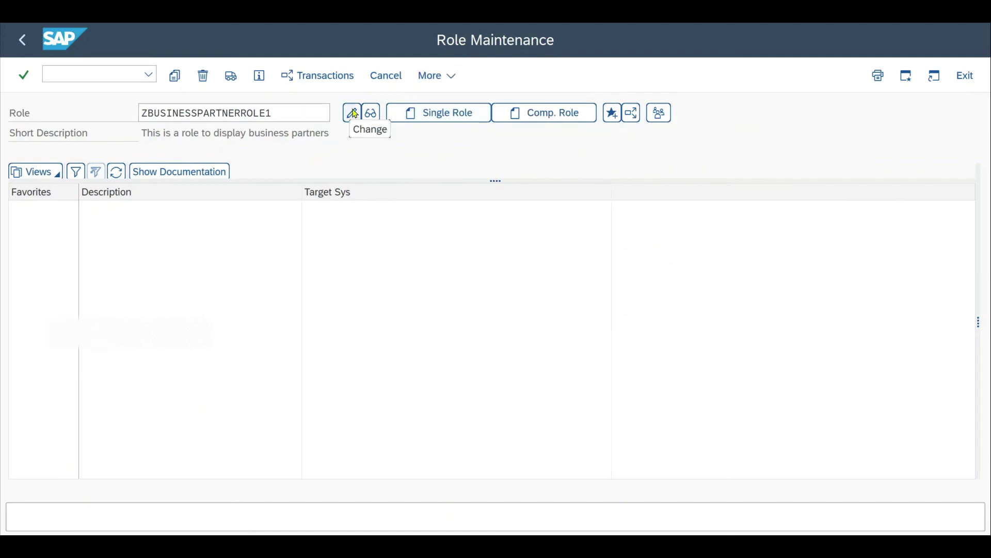
Reopen the role in change mode and start the User Comparison for the assigned user
click(354, 113)
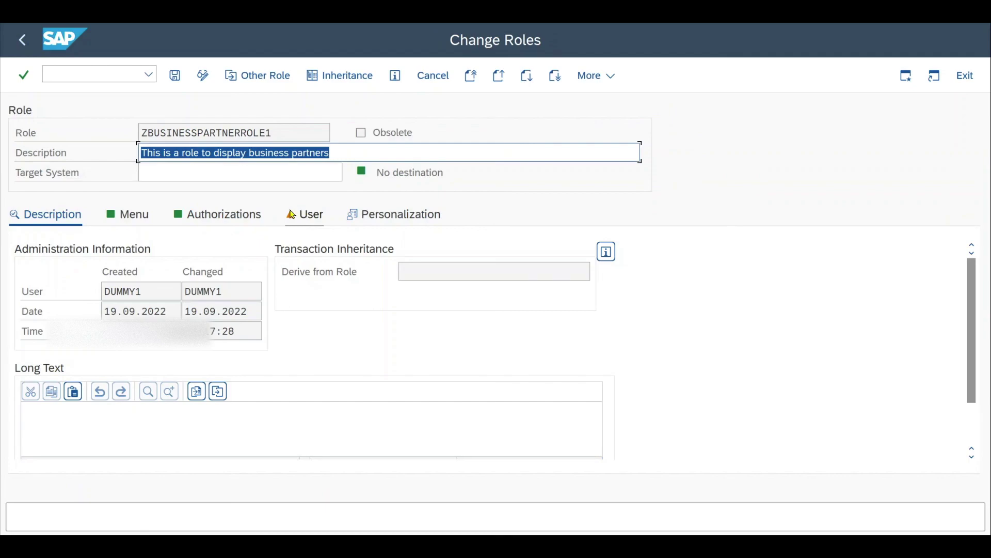
click(311, 215)
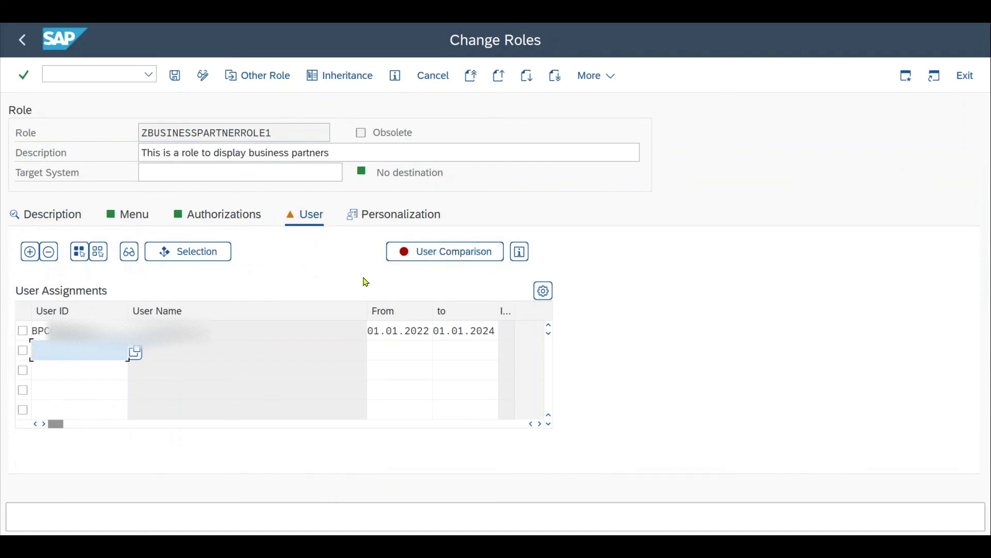
click(31, 332)
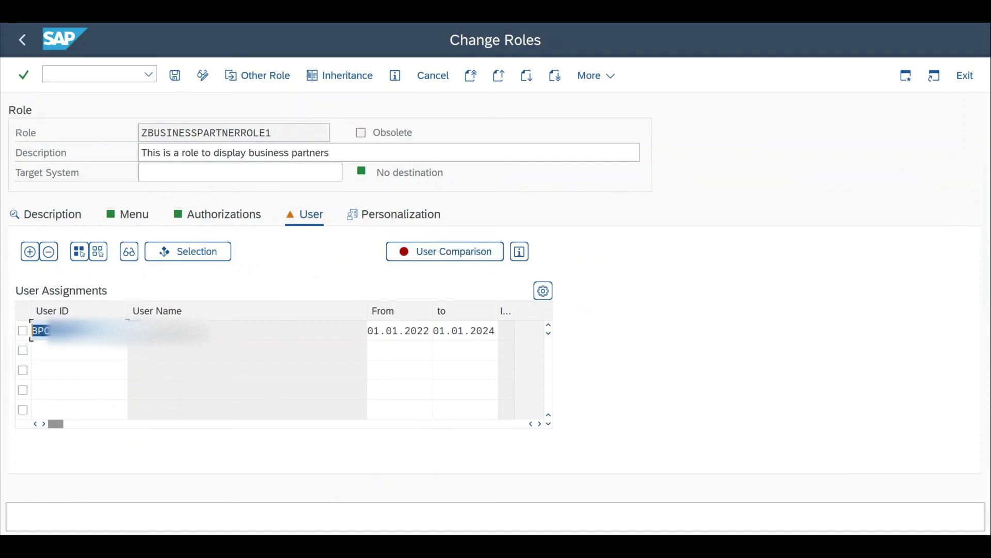
click(452, 254)
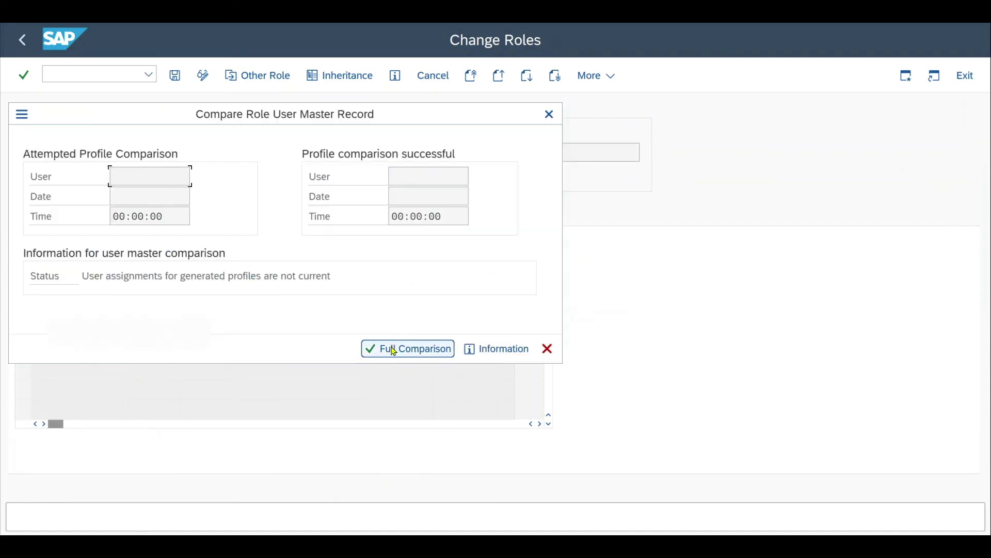
Run a Full Comparison of the user master records and close the results
click(394, 351)
click(550, 114)
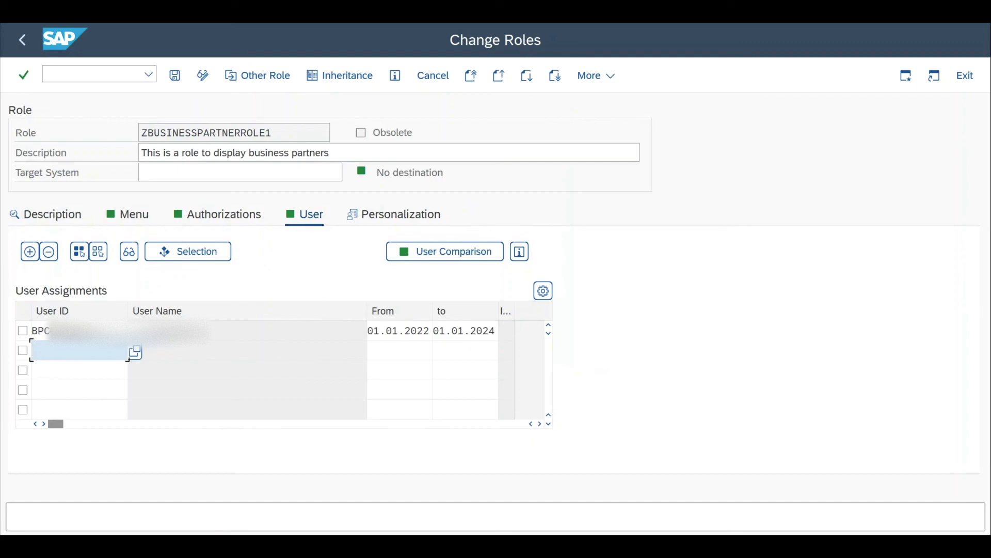
click(40, 331)
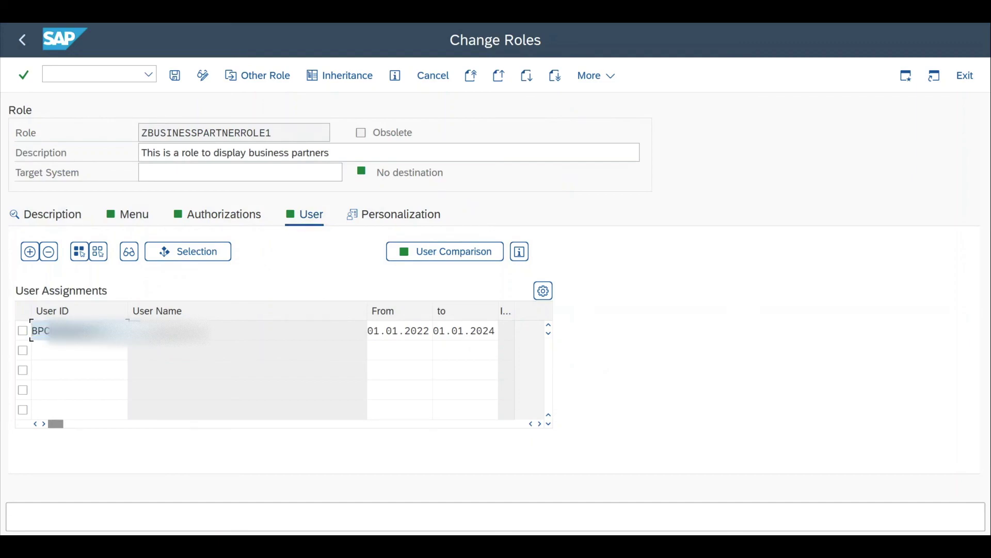